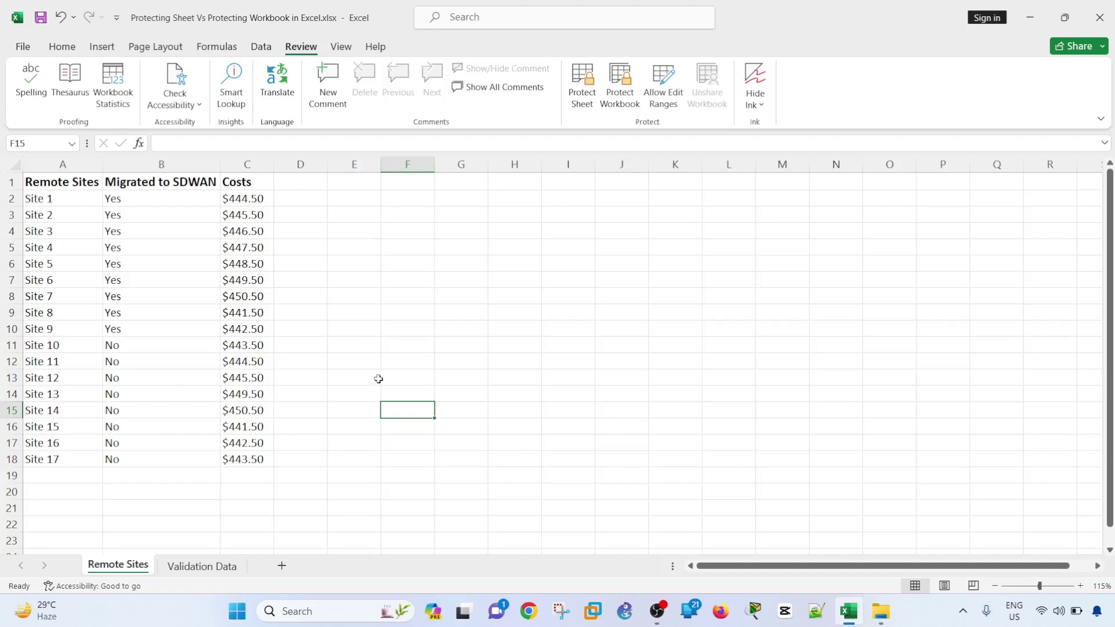
# - Type 'nO' into Site 6's status cell B7 and commit it
pyautogui.click(236, 494)
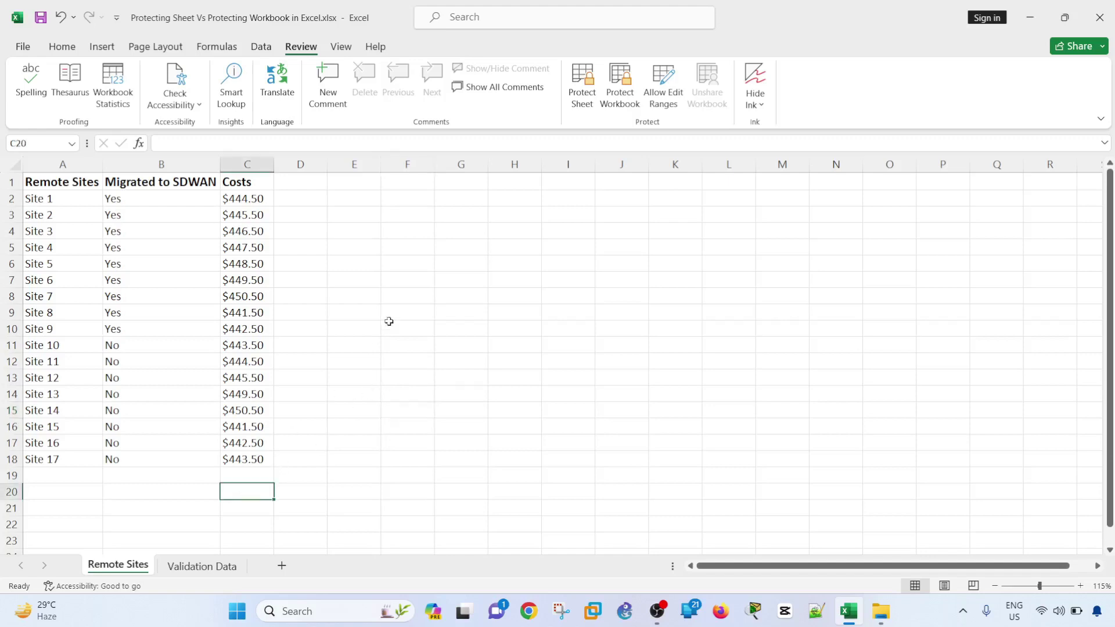
pyautogui.click(418, 282)
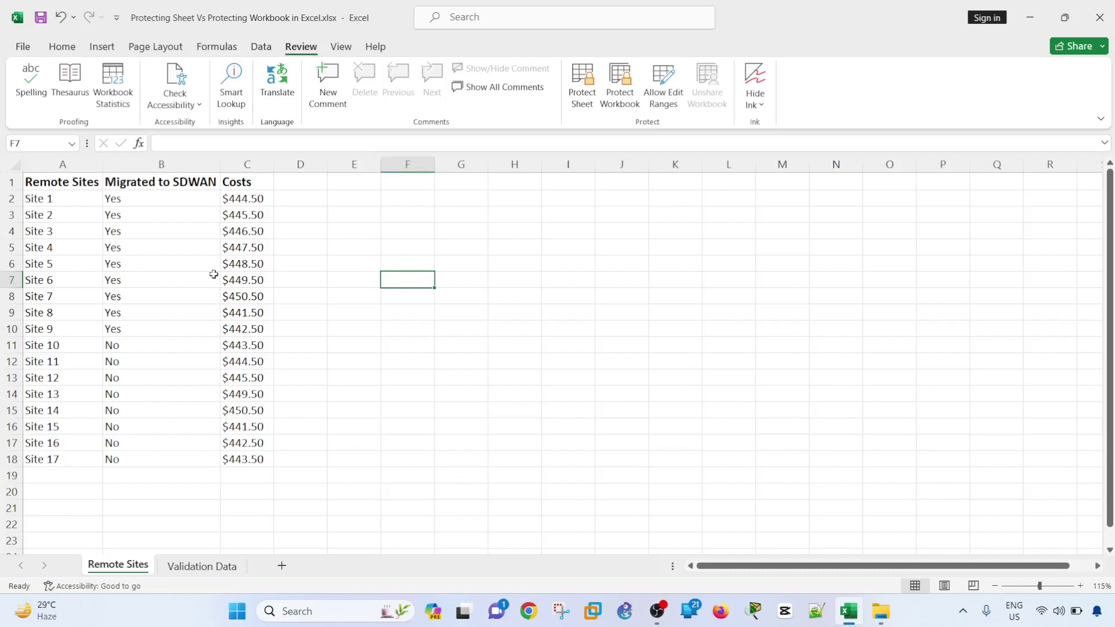
pyautogui.click(306, 250)
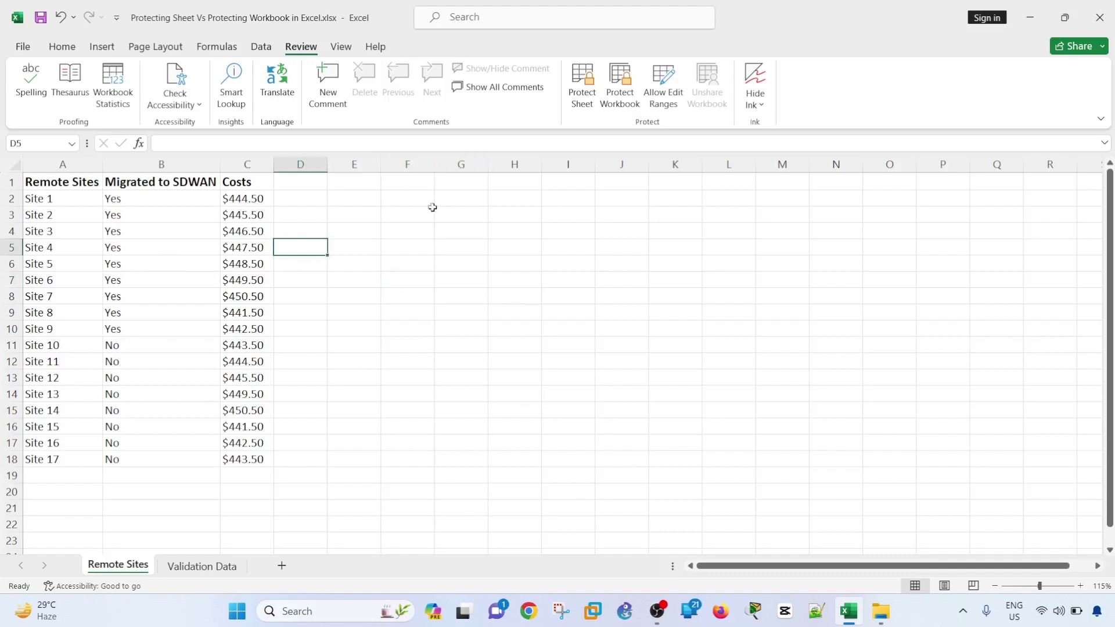
pyautogui.click(195, 286)
pyautogui.write('NO')
pyautogui.press('BackSpace')
pyautogui.press('BackSpace')
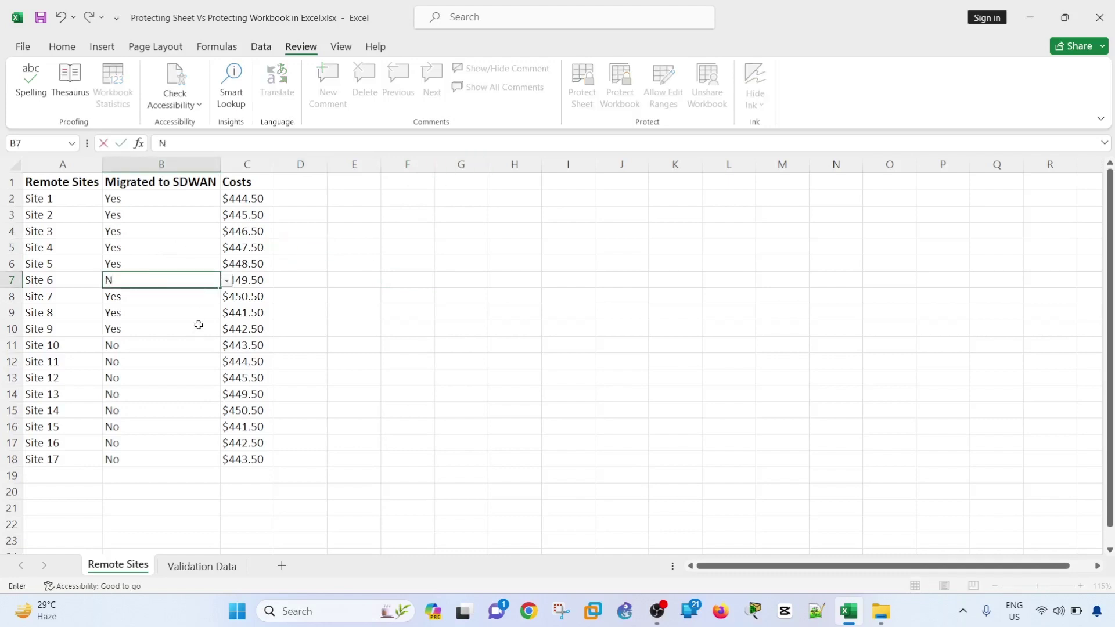
pyautogui.write('nO')
pyautogui.press('BackSpace')
pyautogui.press('BackSpace')
pyautogui.write('nO')
pyautogui.click(335, 348)
# - Choose No from the dropdowns for Site 6 (B7) and Site 1 (B2)
pyautogui.click(157, 281)
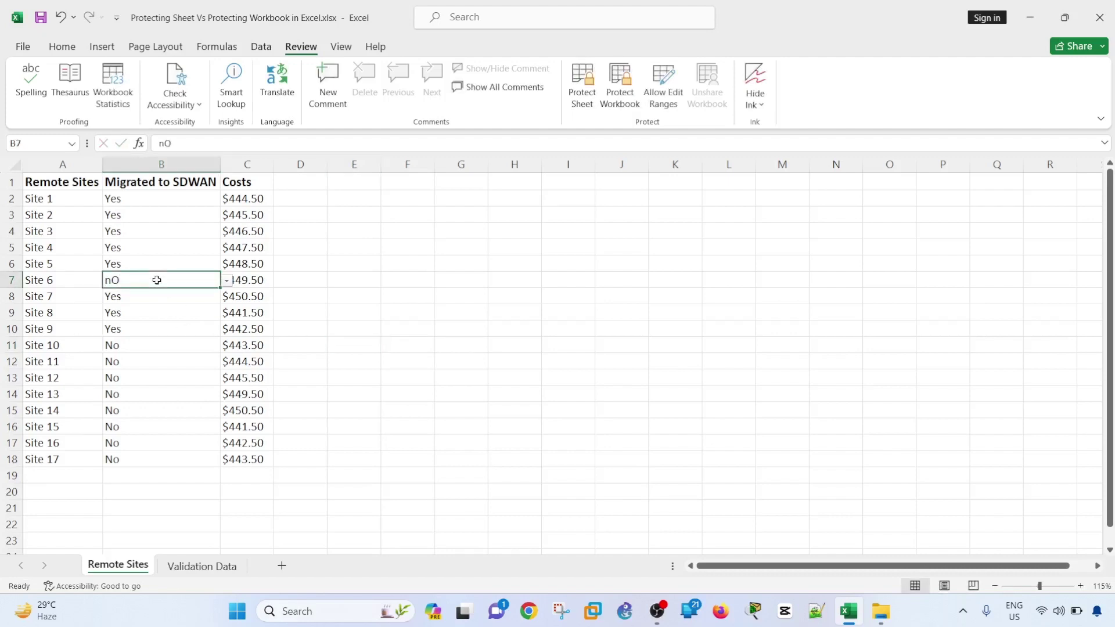
pyautogui.click(226, 280)
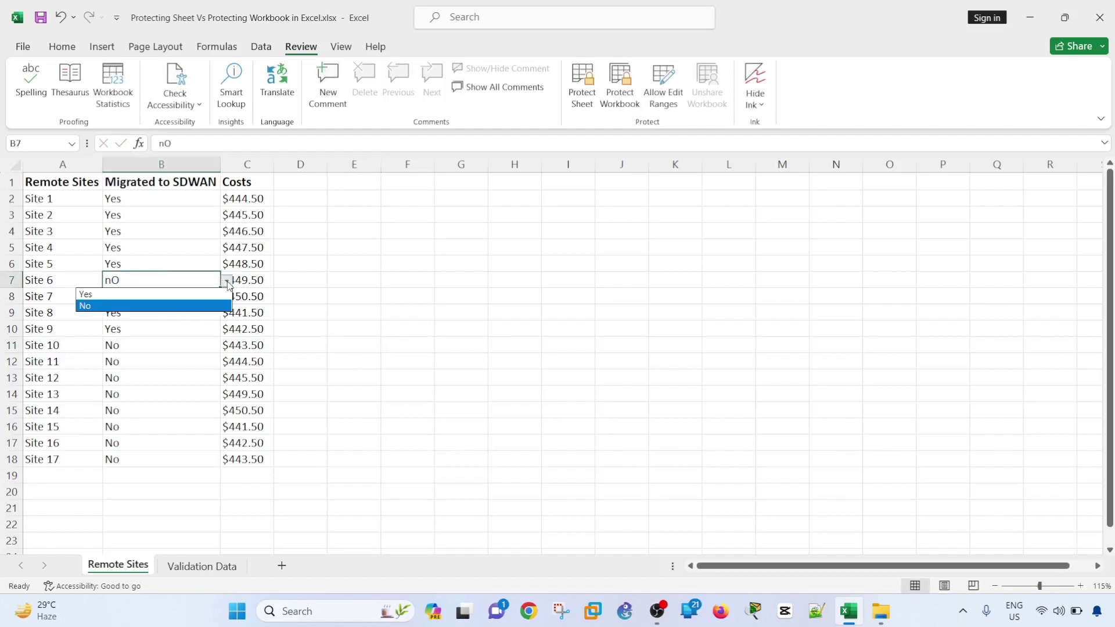
pyautogui.click(143, 306)
pyautogui.click(314, 313)
pyautogui.click(164, 201)
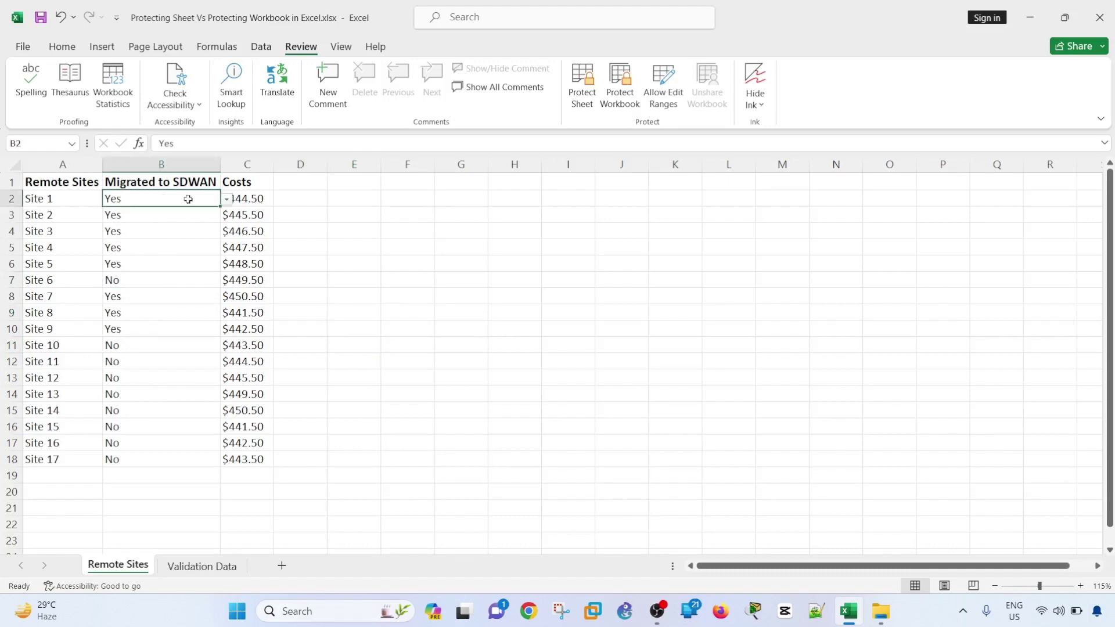
pyautogui.click(227, 199)
pyautogui.click(152, 224)
# - Fill B2's No down column B to B18, then undo the fill
pyautogui.moveTo(219, 207); pyautogui.dragTo(229, 462)
pyautogui.click(361, 393)
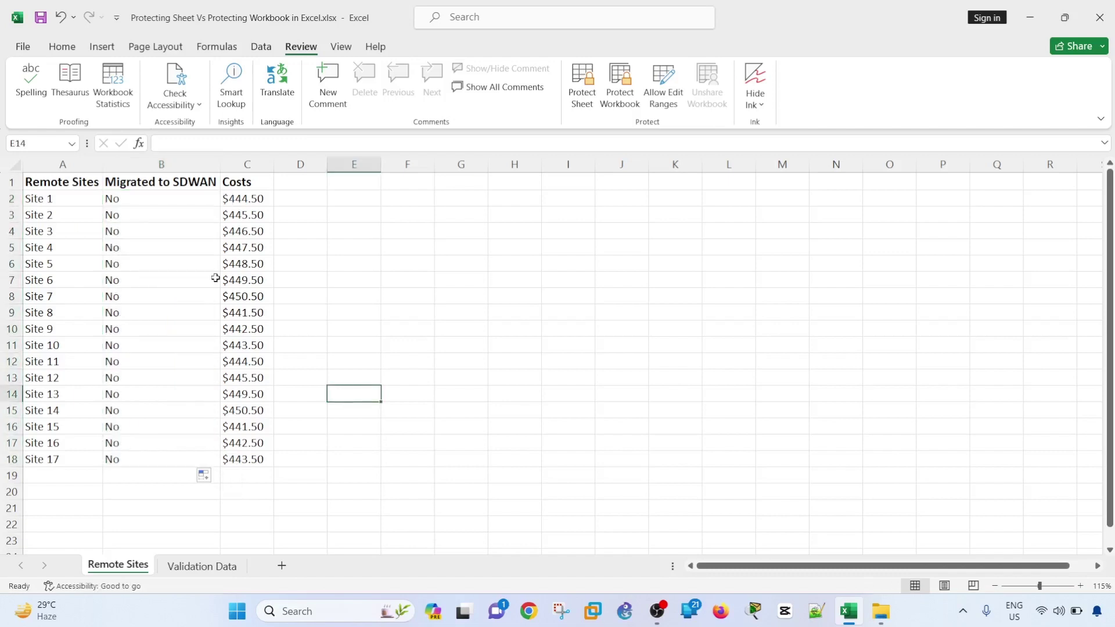
pyautogui.hotkey('ctrl', 'z')
pyautogui.hotkey('ctrl', 'z')
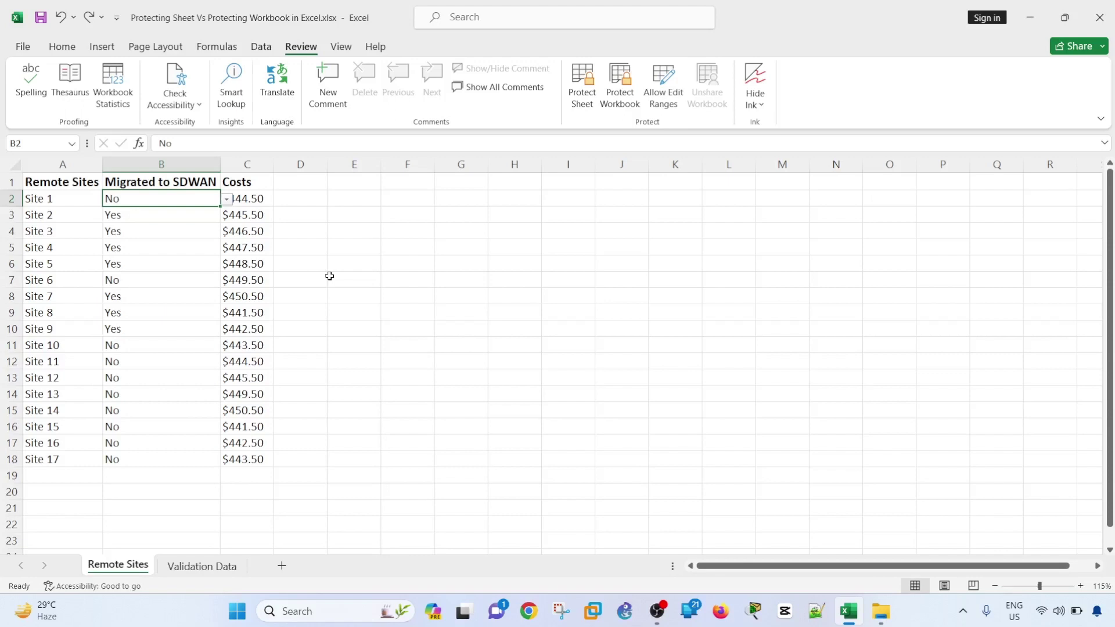
pyautogui.click(350, 279)
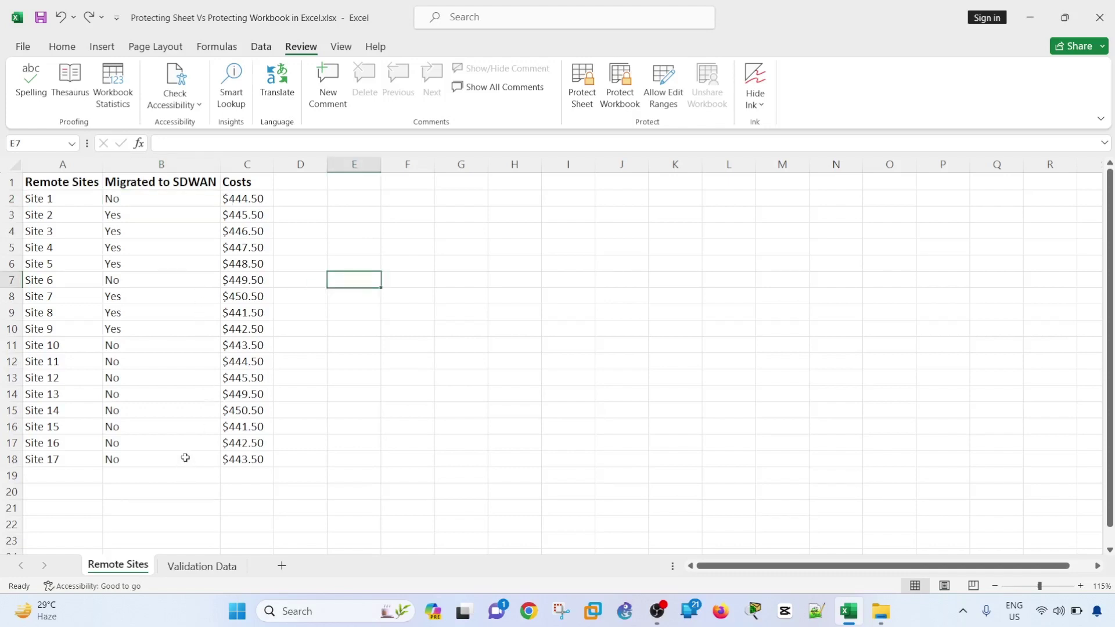
pyautogui.click(382, 243)
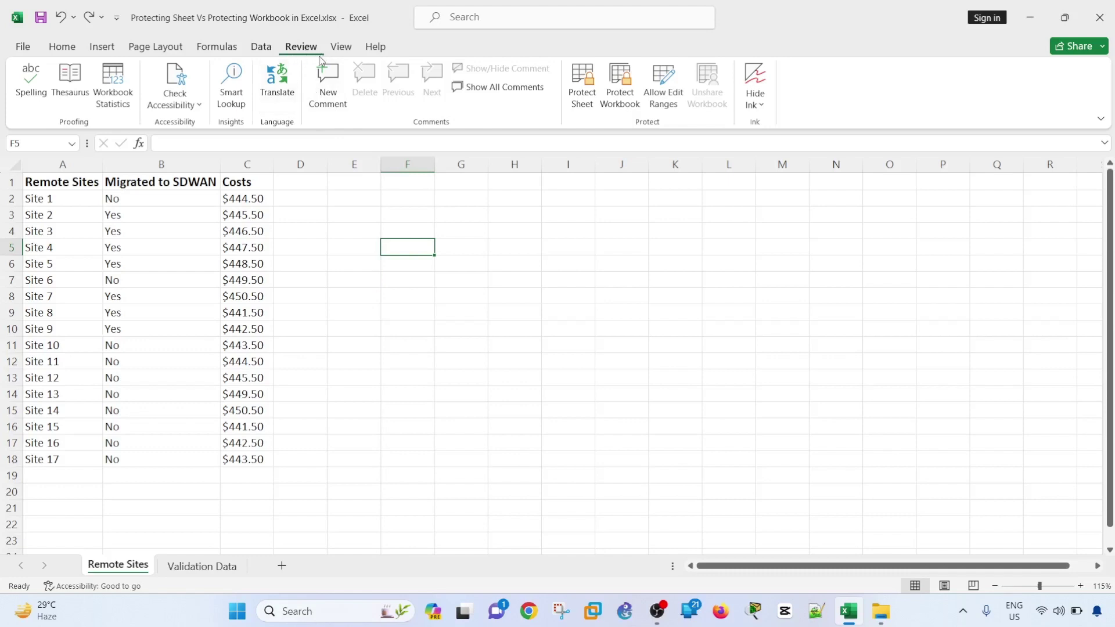
# - Protect the Remote Sites sheet with a password, entering it twice
pyautogui.click(583, 85)
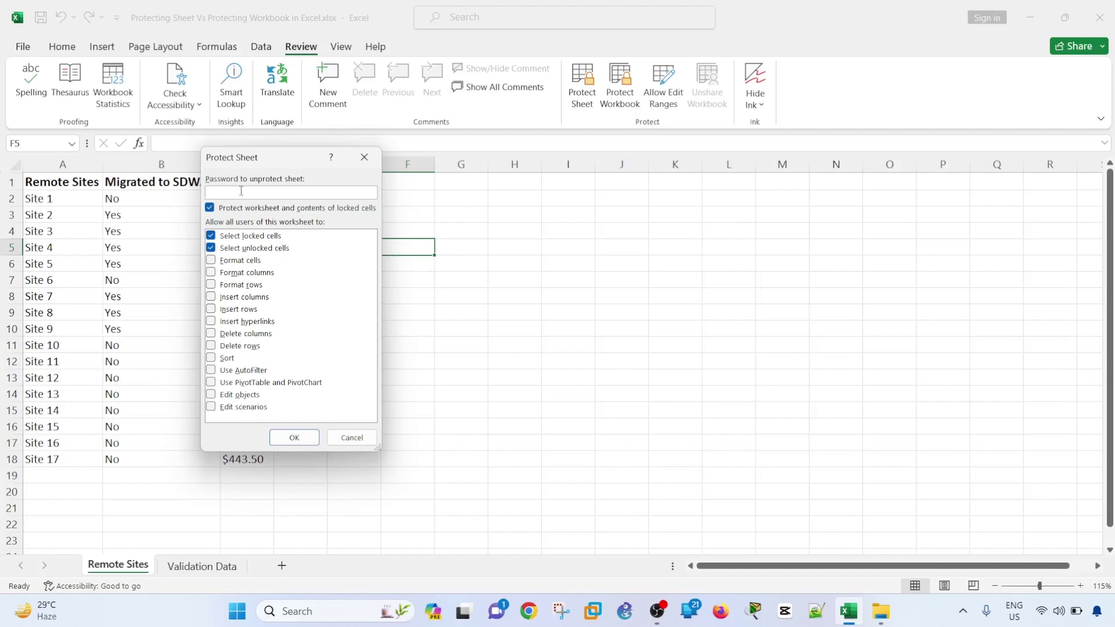
pyautogui.write('password')
pyautogui.click(295, 438)
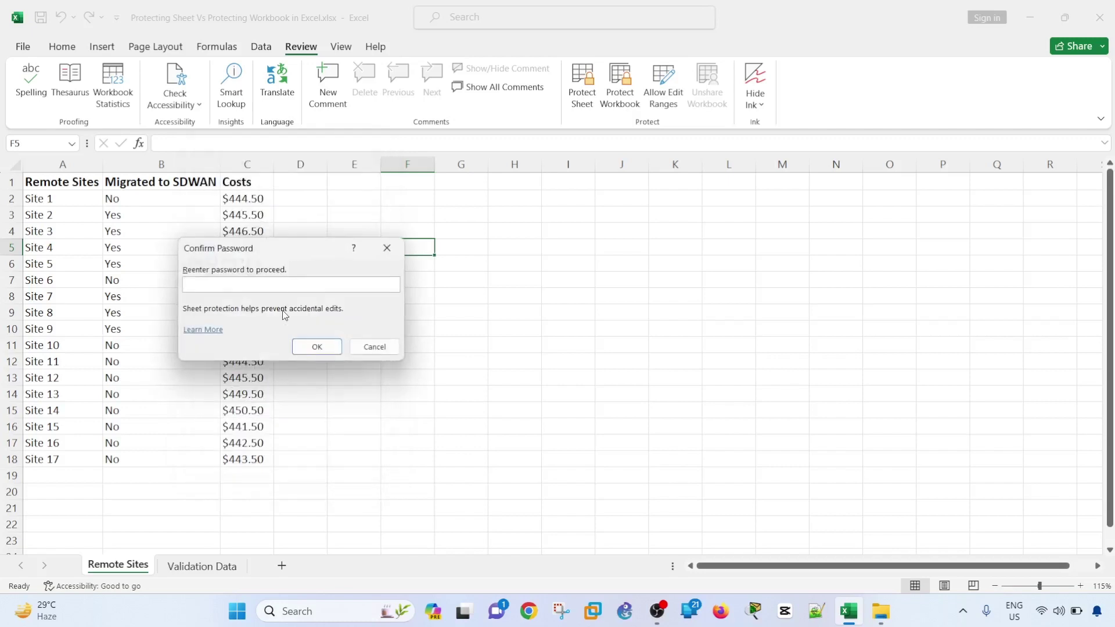
pyautogui.write('password')
pyautogui.click(325, 346)
pyautogui.click(361, 333)
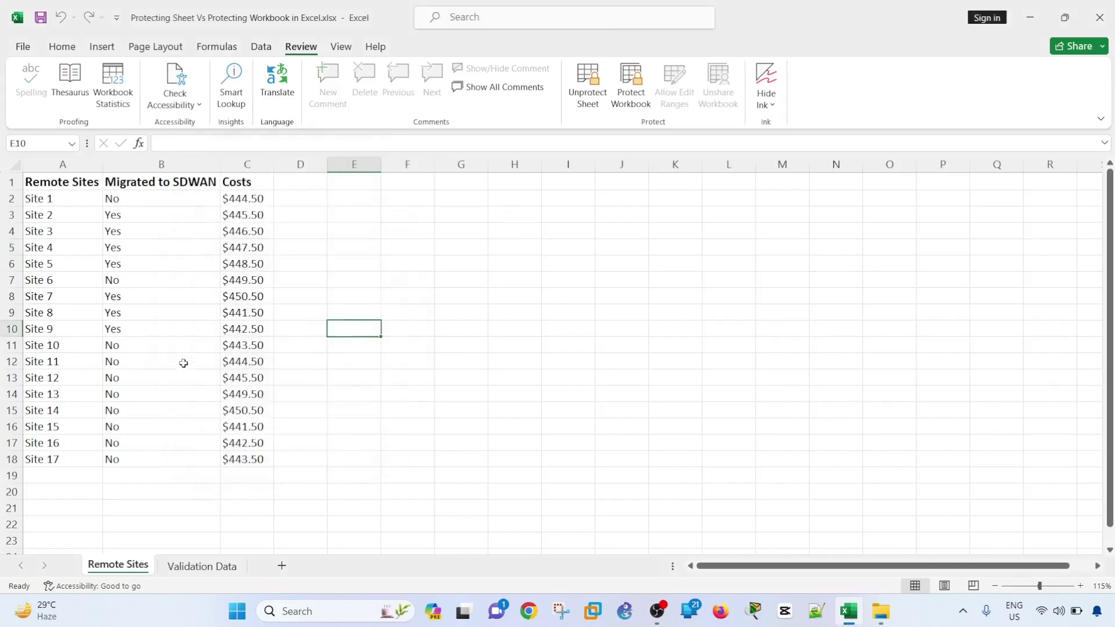
pyautogui.click(149, 331)
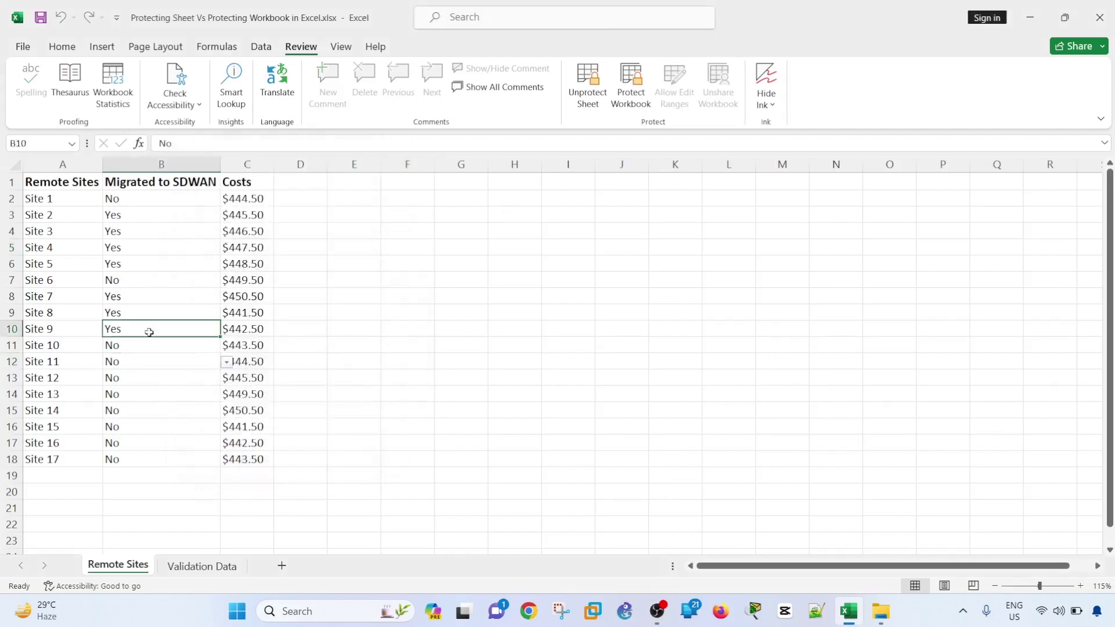
pyautogui.click(91, 208)
pyautogui.click(88, 197)
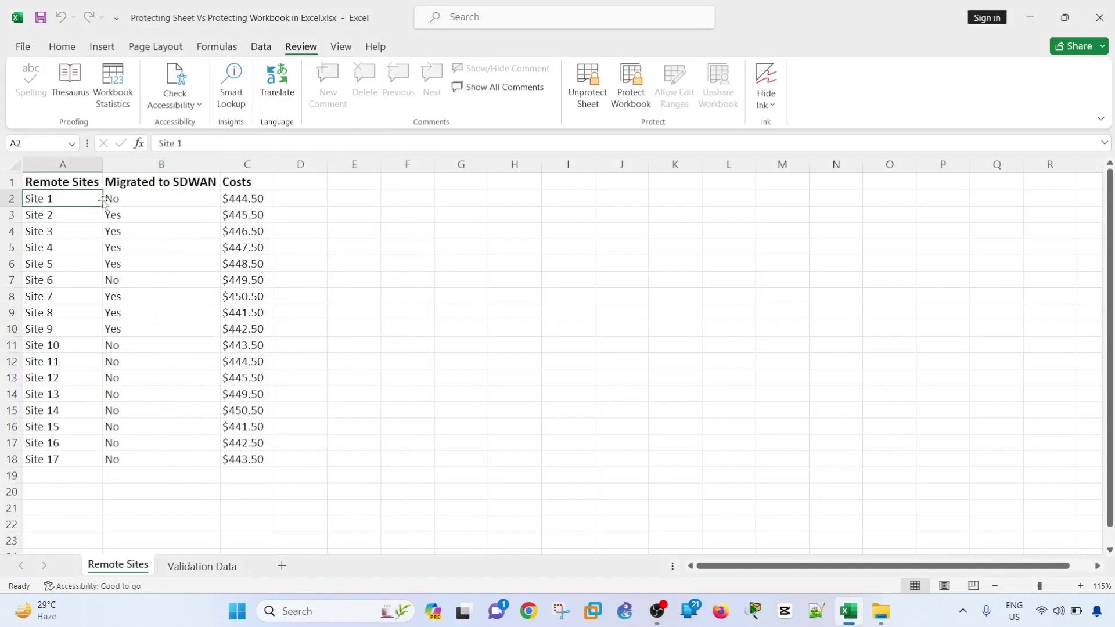
pyautogui.click(124, 199)
pyautogui.click(227, 200)
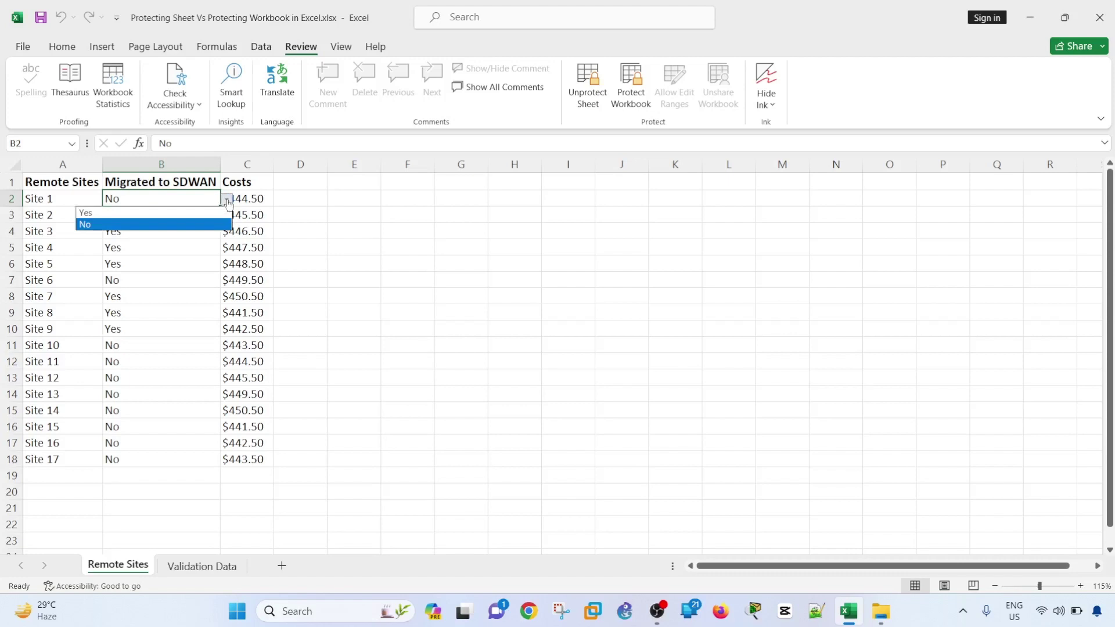
pyautogui.click(138, 214)
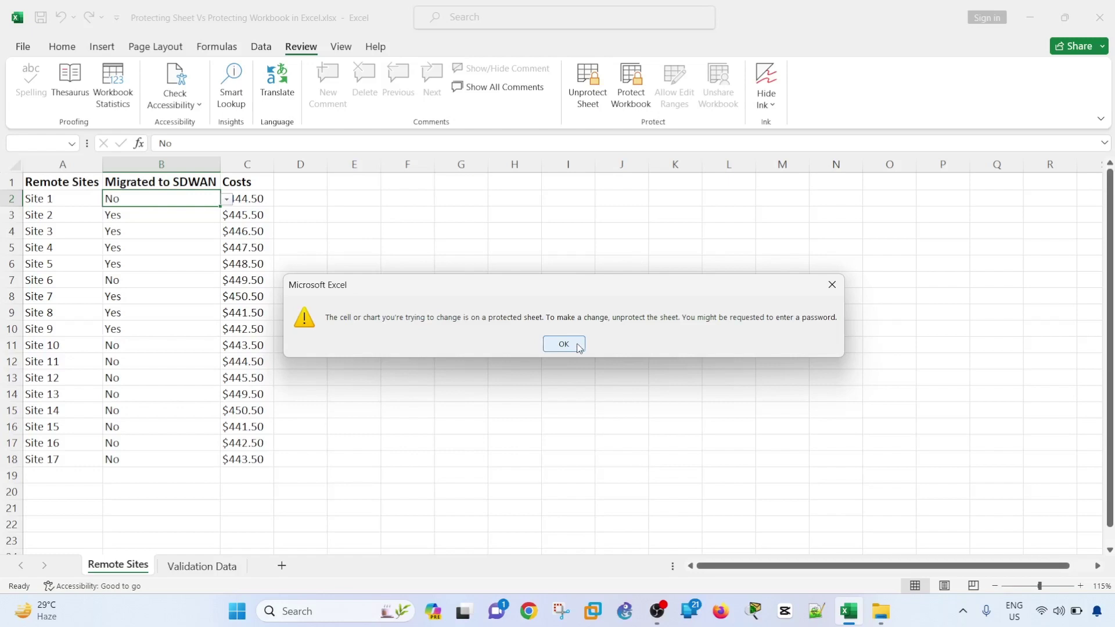
pyautogui.click(568, 343)
pyautogui.click(384, 329)
pyautogui.click(162, 283)
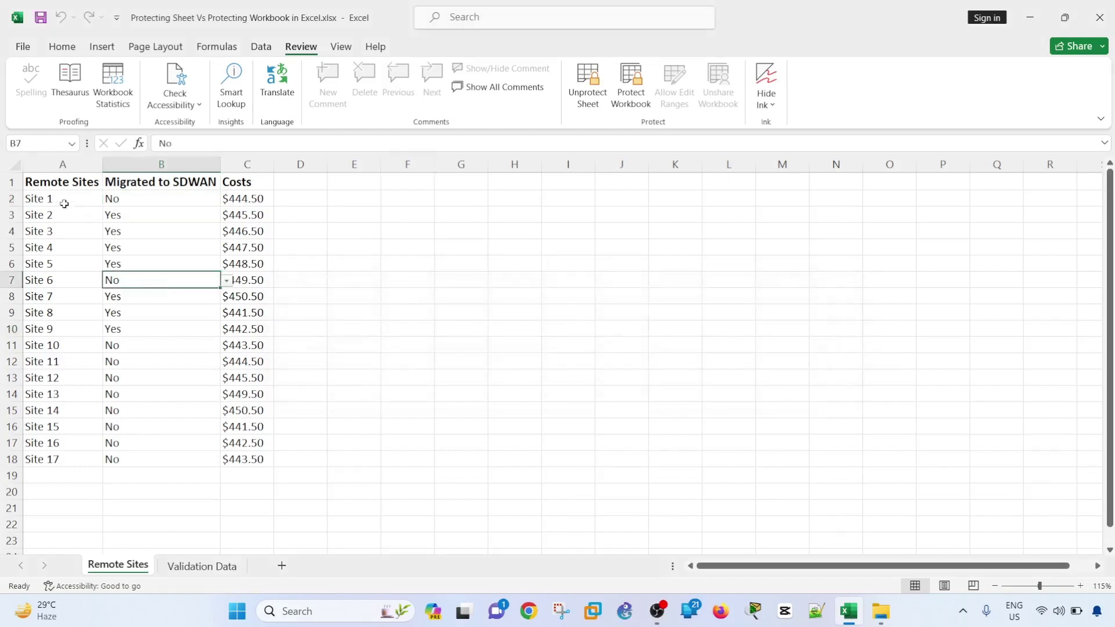
# - Try editing the Site 13 and Site 17 name cells, dismissing each protected-sheet warning
pyautogui.moveTo(62, 199); pyautogui.dragTo(253, 458)
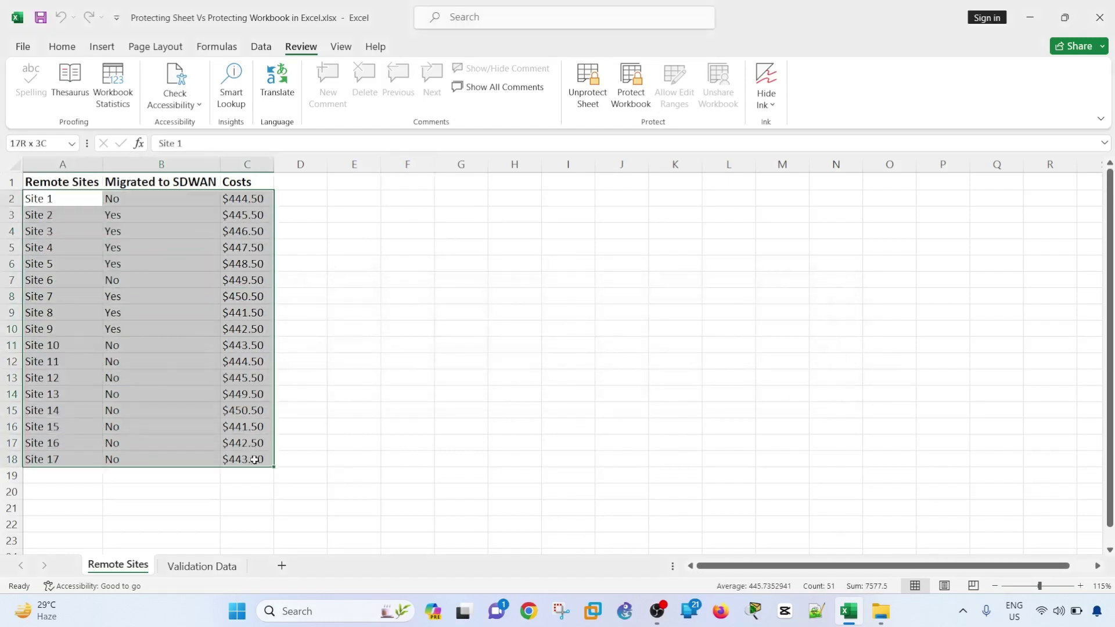
pyautogui.click(187, 442)
pyautogui.click(119, 411)
pyautogui.click(86, 394)
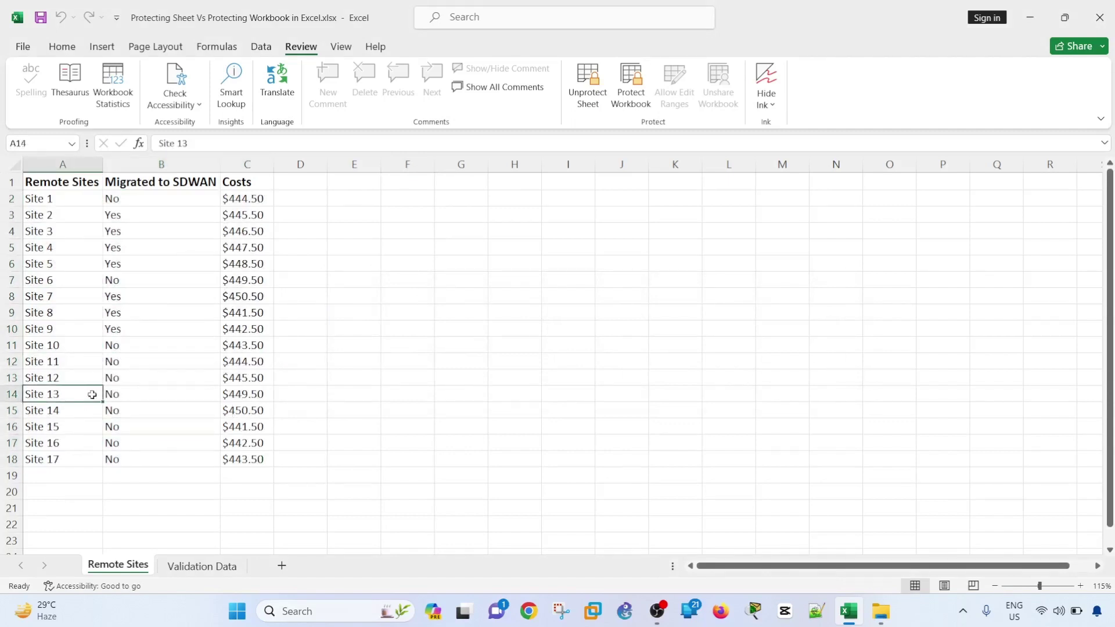
pyautogui.doubleClick(87, 394)
pyautogui.click(562, 345)
pyautogui.click(64, 462)
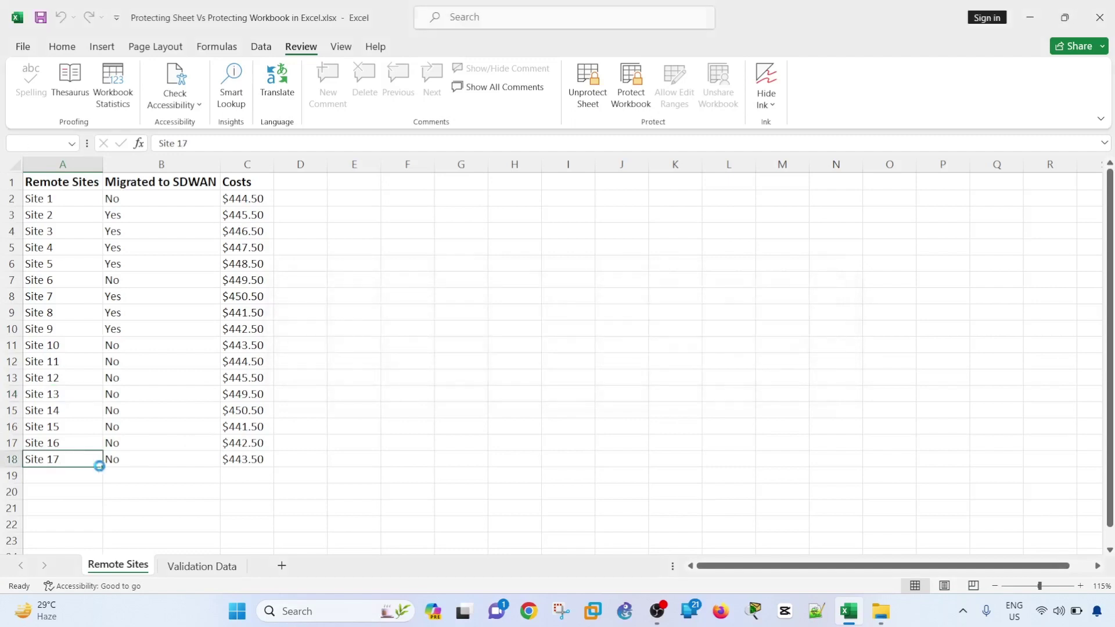
pyautogui.doubleClick(100, 464)
pyautogui.click(564, 345)
# - Try cutting Site 9's name and dismiss the protected-sheet warning
pyautogui.rightClick(69, 329)
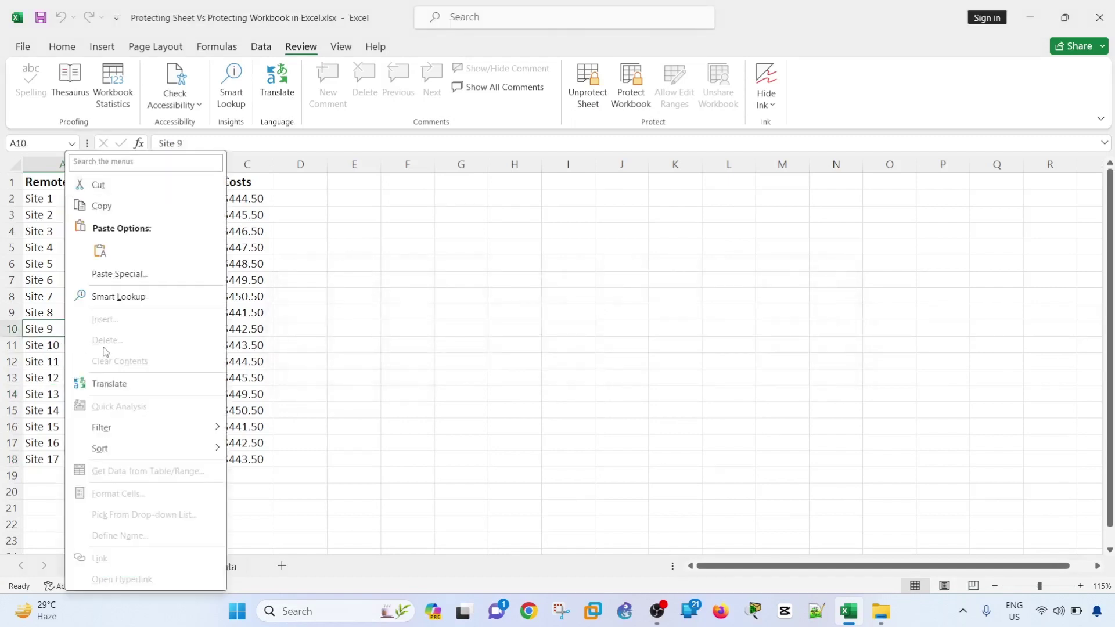
pyautogui.press('Escape')
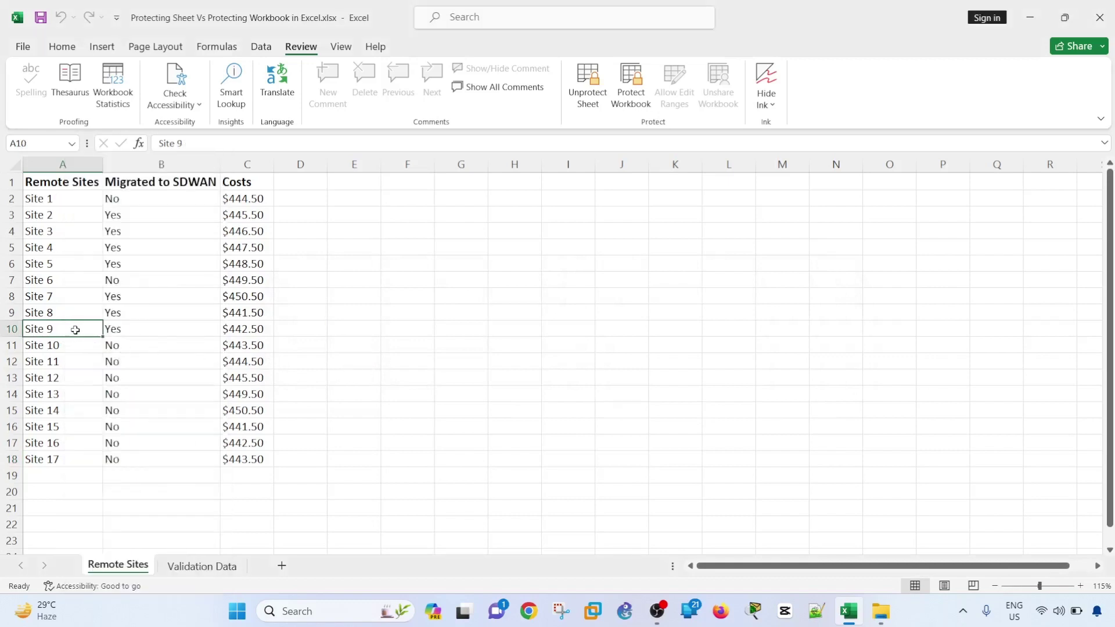
pyautogui.rightClick(75, 326)
pyautogui.click(152, 187)
pyautogui.click(564, 344)
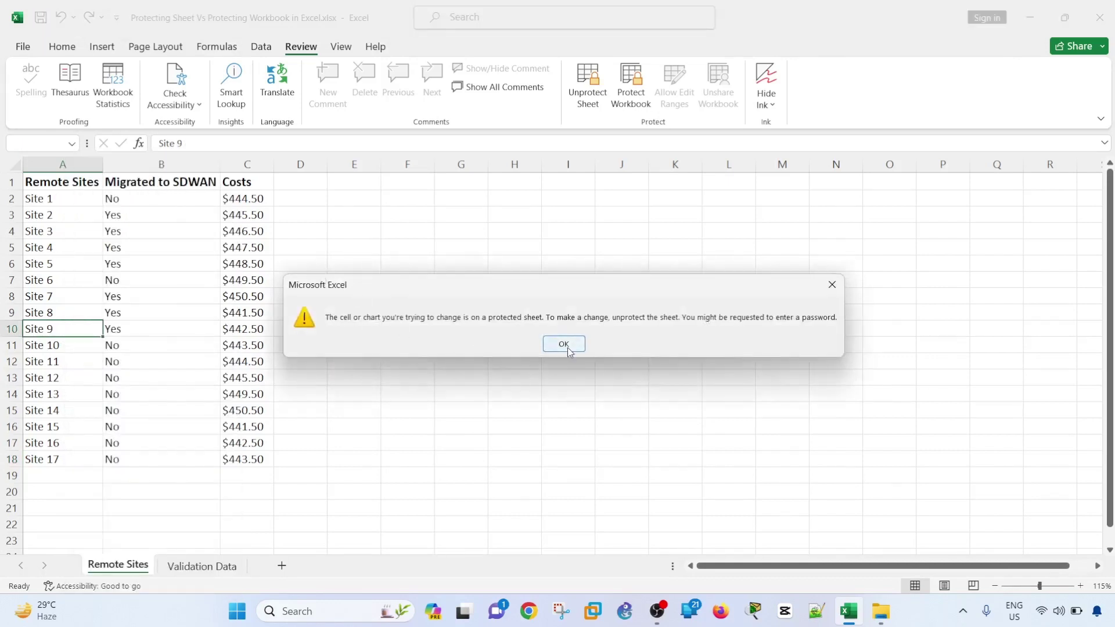
# - Copy Site 7's status, then try cutting Site 6's status in B7 and dismiss the warning
pyautogui.rightClick(173, 295)
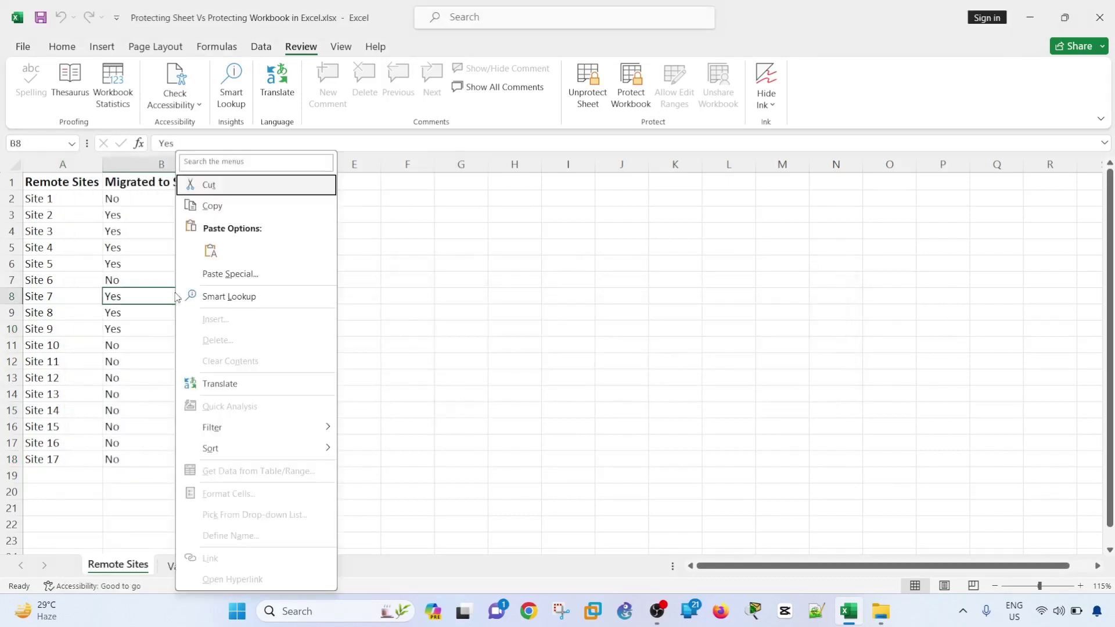
pyautogui.click(227, 208)
pyautogui.click(174, 279)
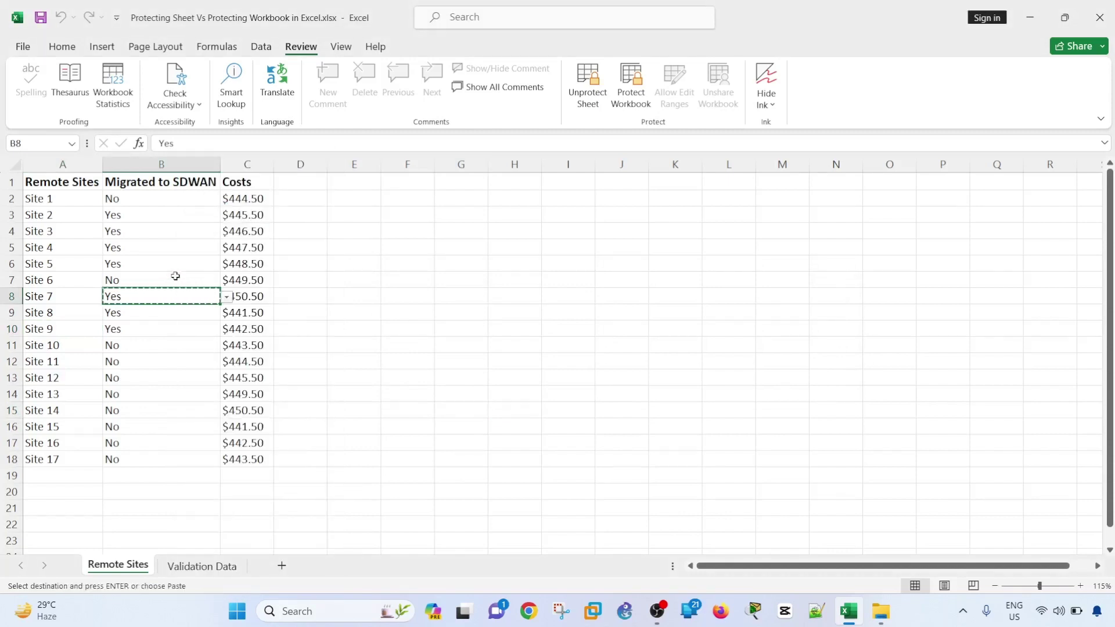
pyautogui.rightClick(174, 279)
pyautogui.click(219, 184)
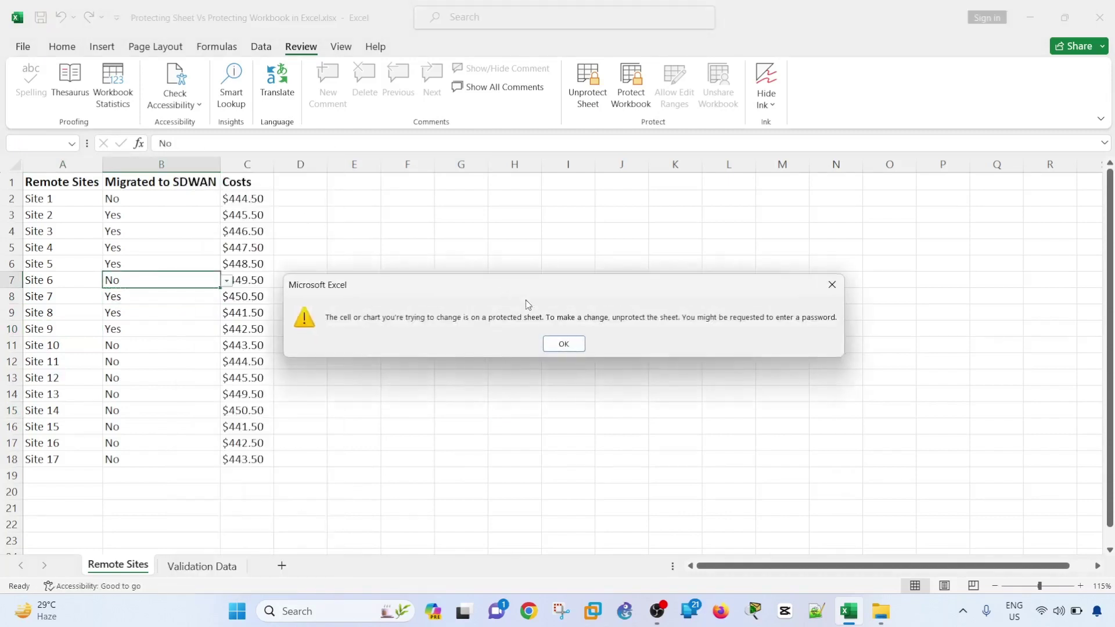
pyautogui.click(564, 344)
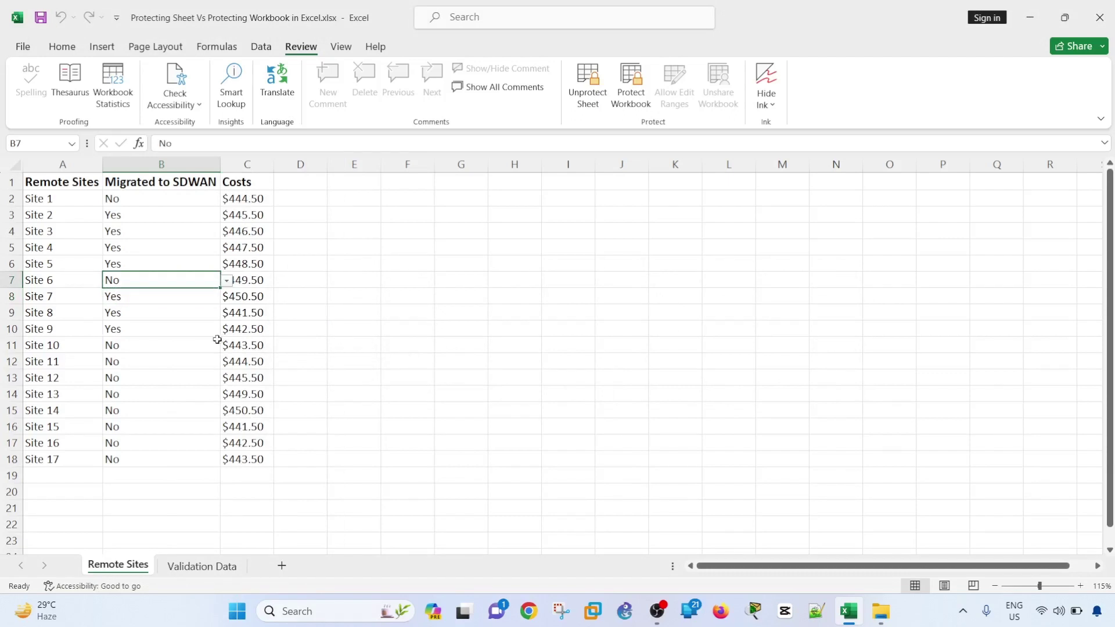
pyautogui.click(290, 342)
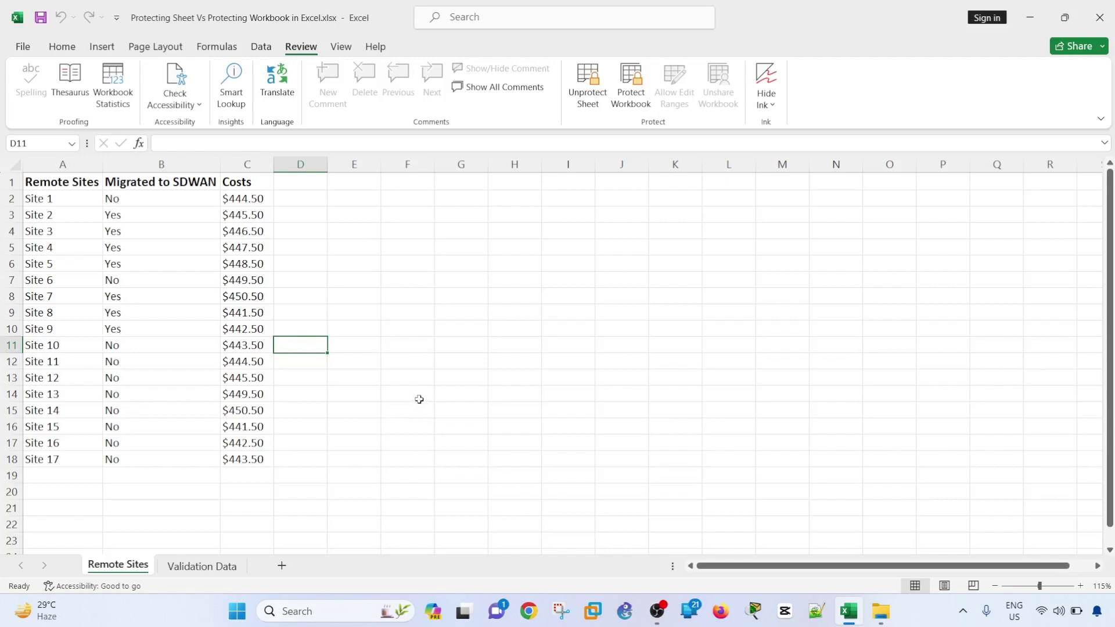
pyautogui.click(575, 276)
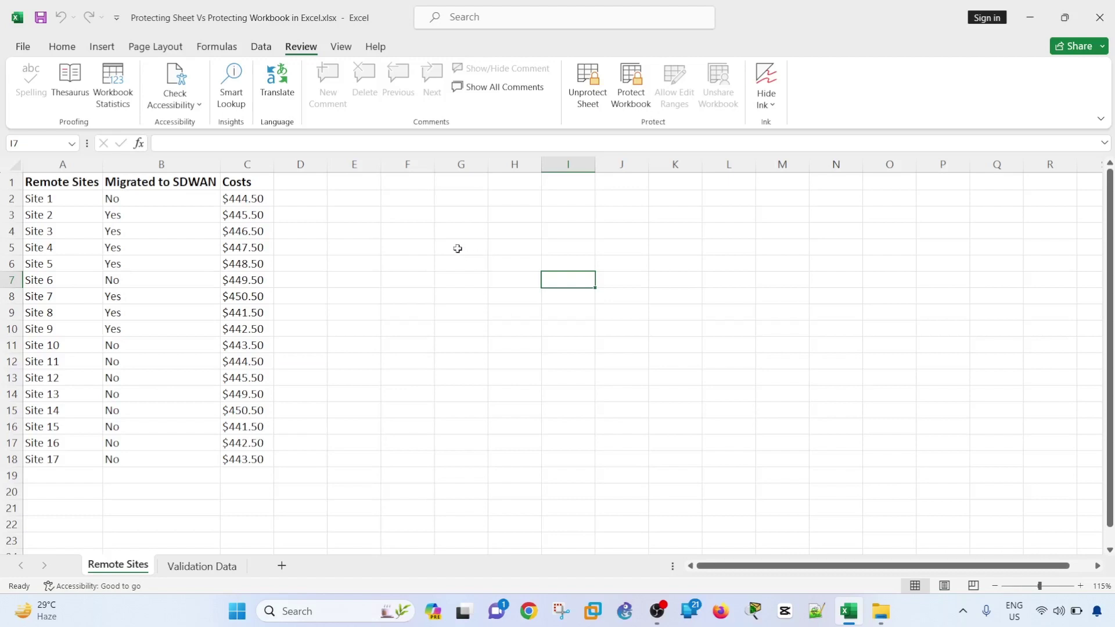
pyautogui.click(459, 249)
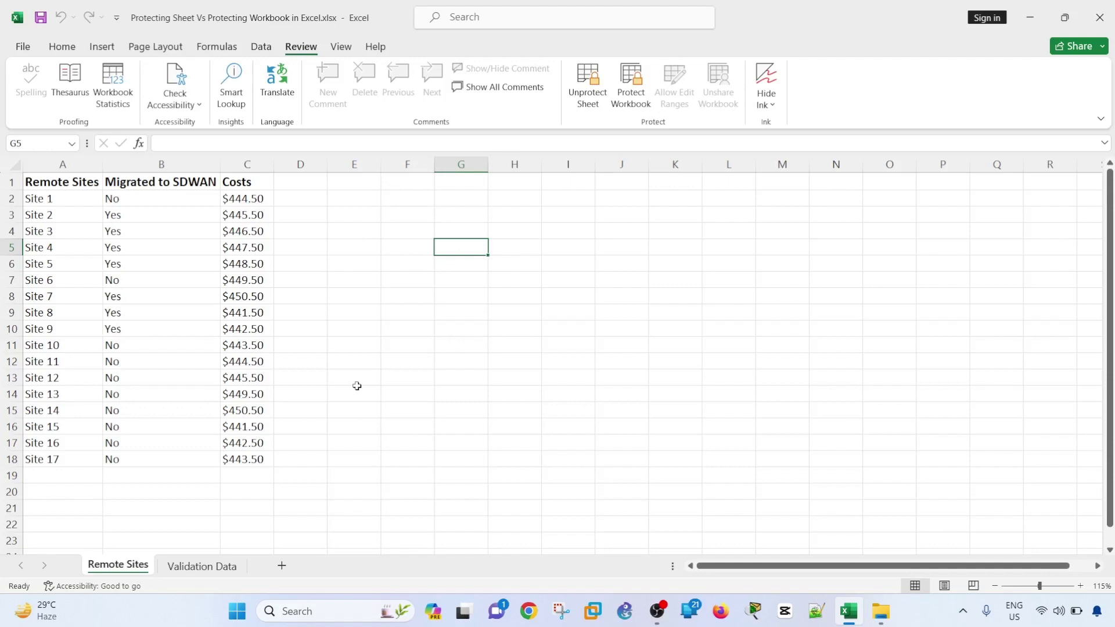
# - Hide the Validation Data sheet
pyautogui.click(185, 574)
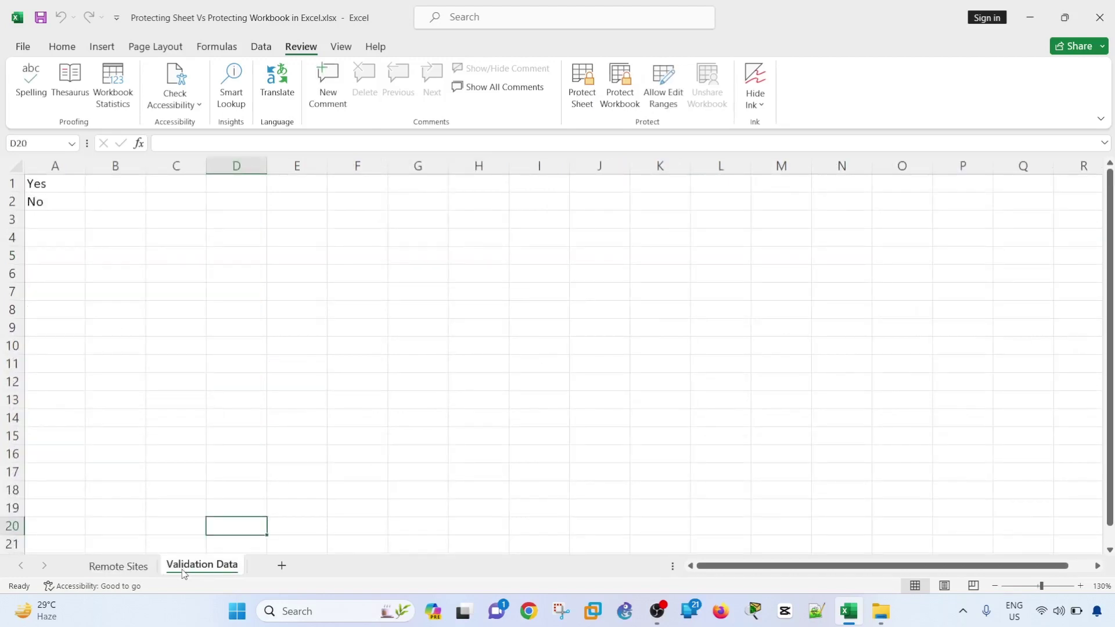
pyautogui.rightClick(184, 573)
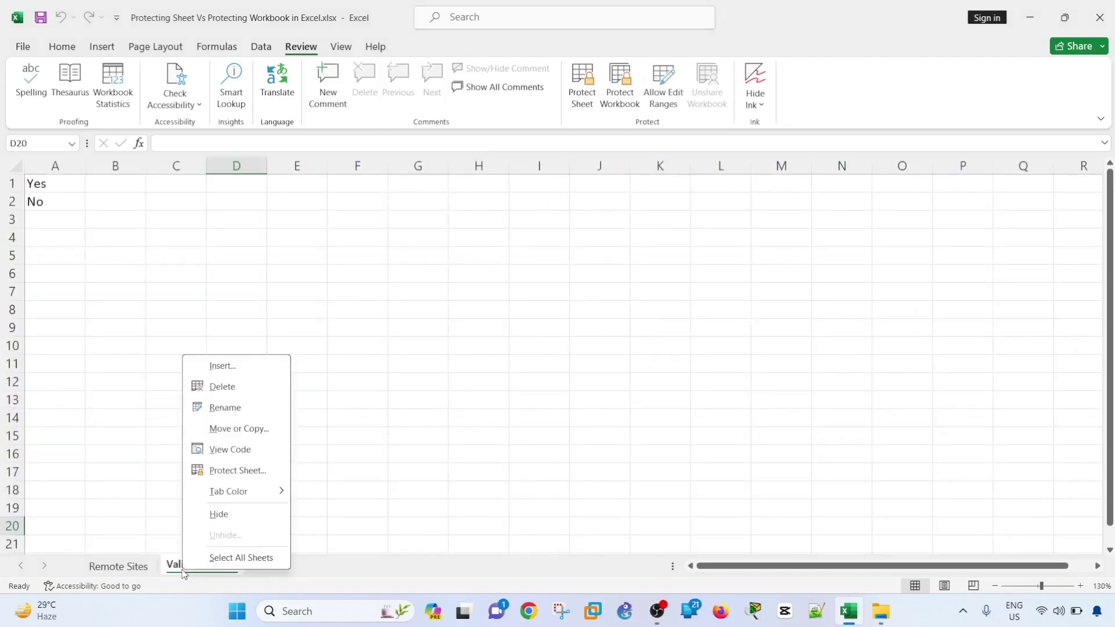
pyautogui.click(228, 524)
pyautogui.click(355, 374)
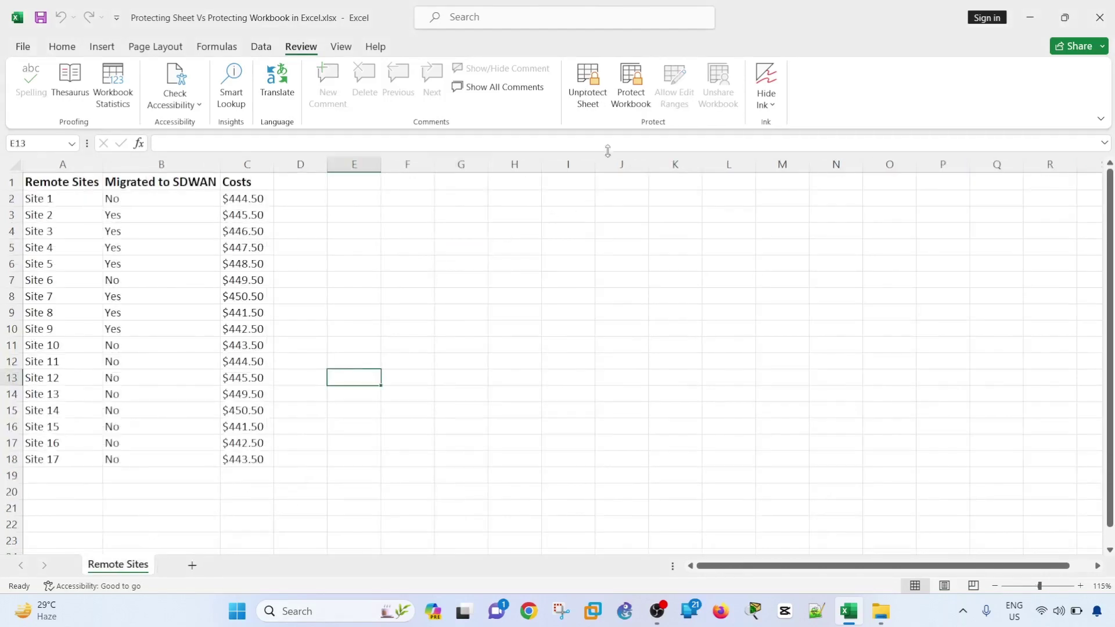
# - Protect the workbook structure with a password, entering it twice
pyautogui.click(639, 96)
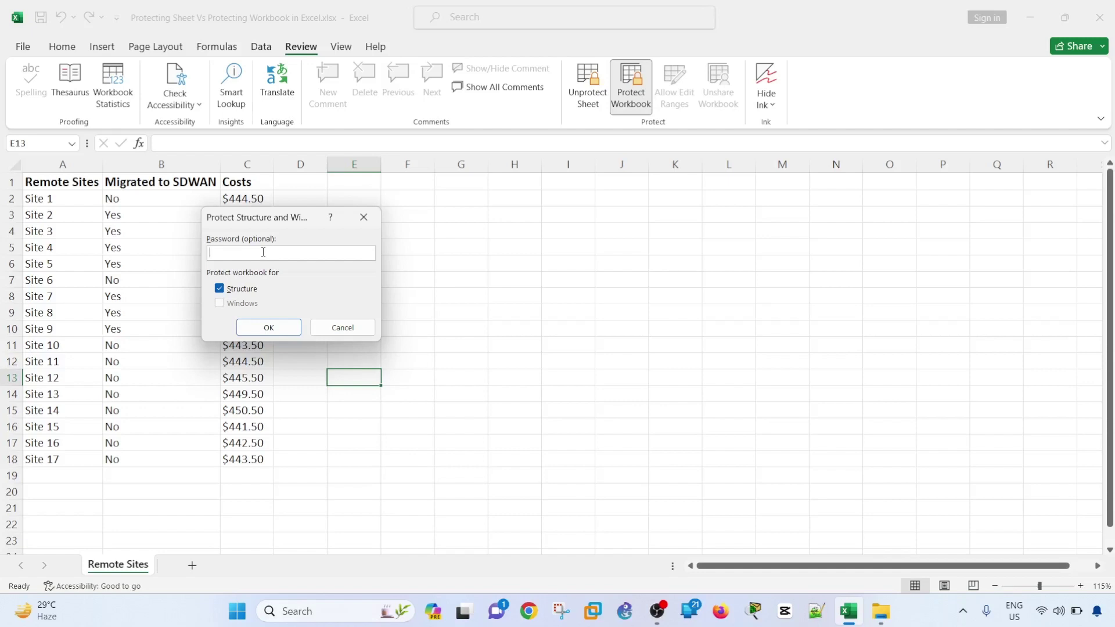
pyautogui.write('12345678')
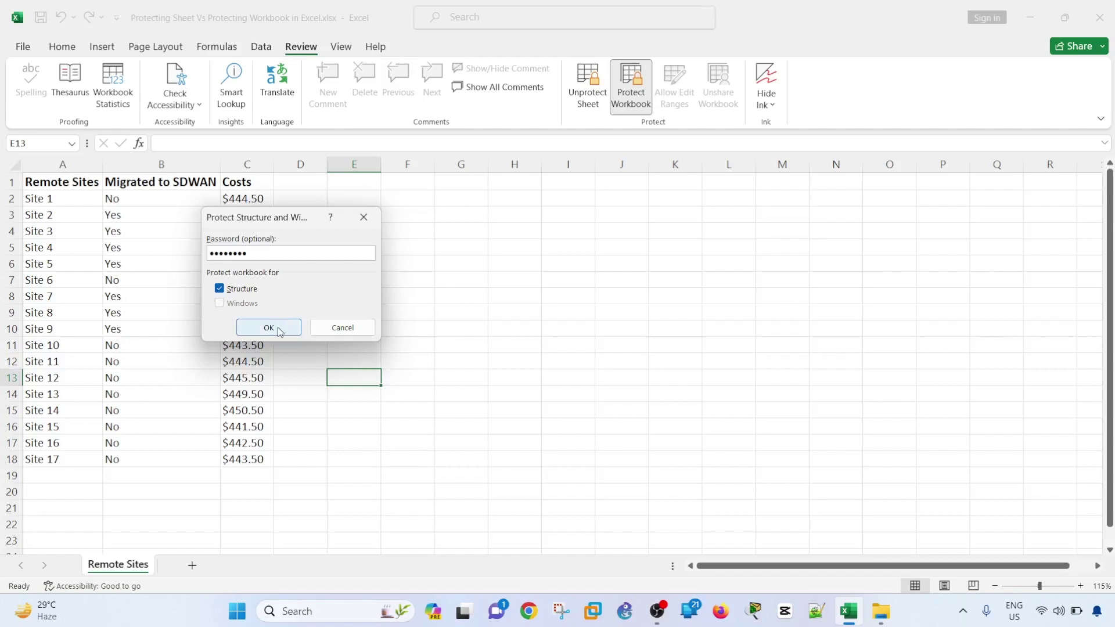
pyautogui.click(269, 327)
pyautogui.write('1234567')
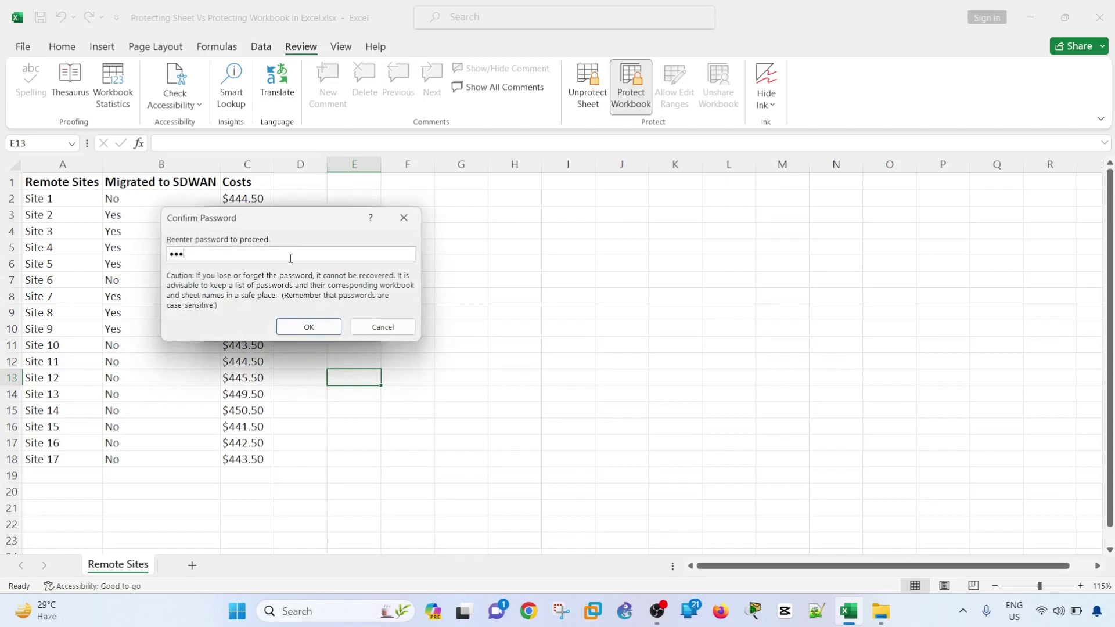
pyautogui.write('8')
pyautogui.click(308, 326)
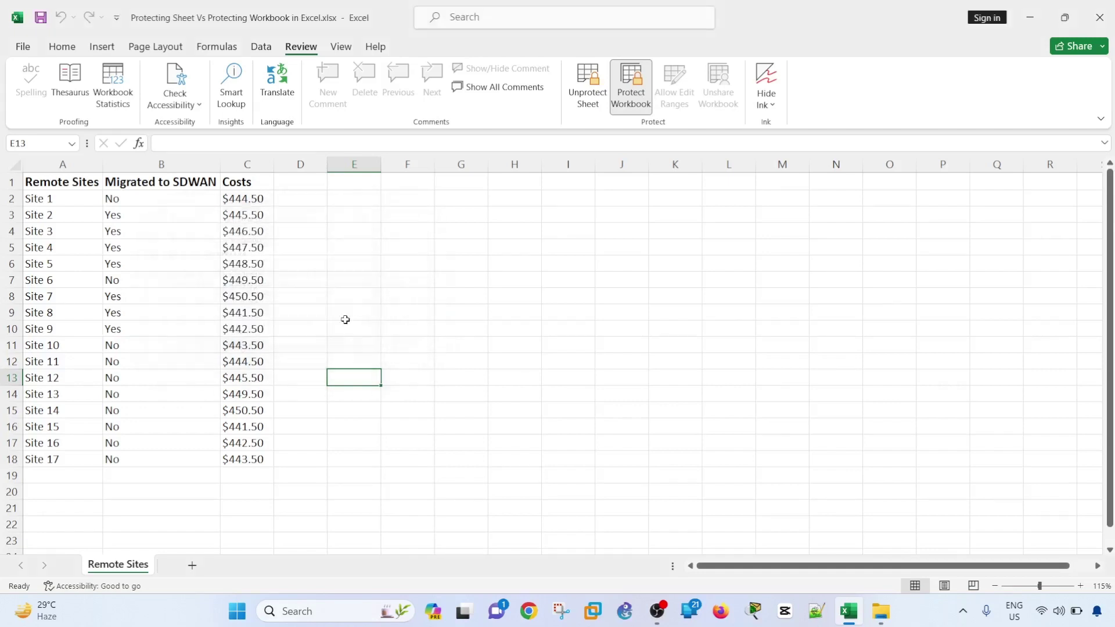
pyautogui.click(399, 330)
pyautogui.rightClick(134, 568)
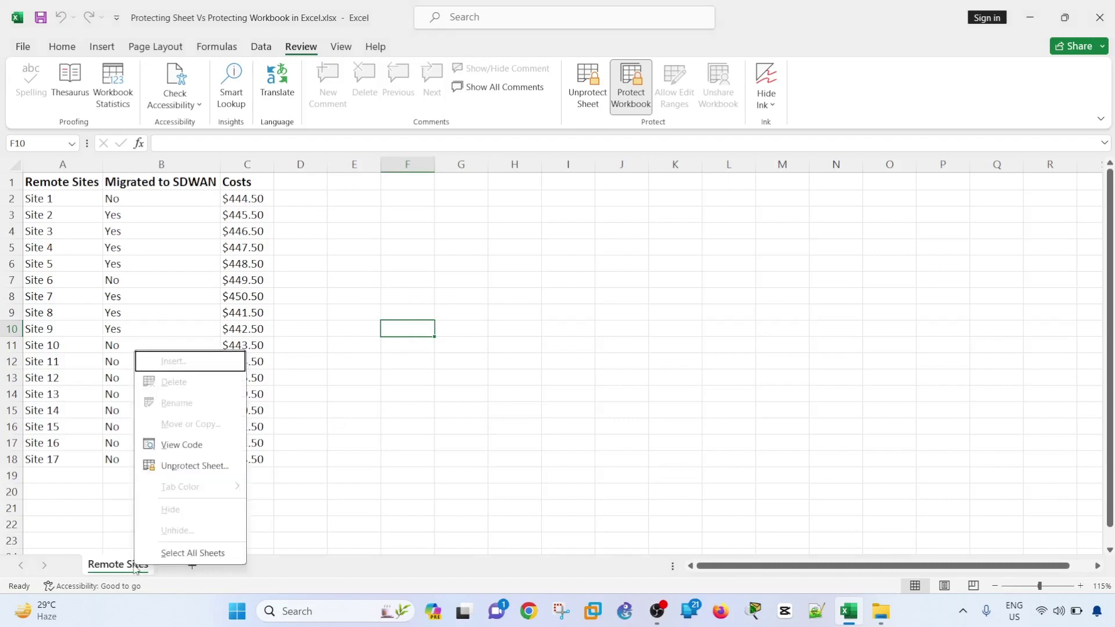
pyautogui.press('Escape')
pyautogui.rightClick(125, 568)
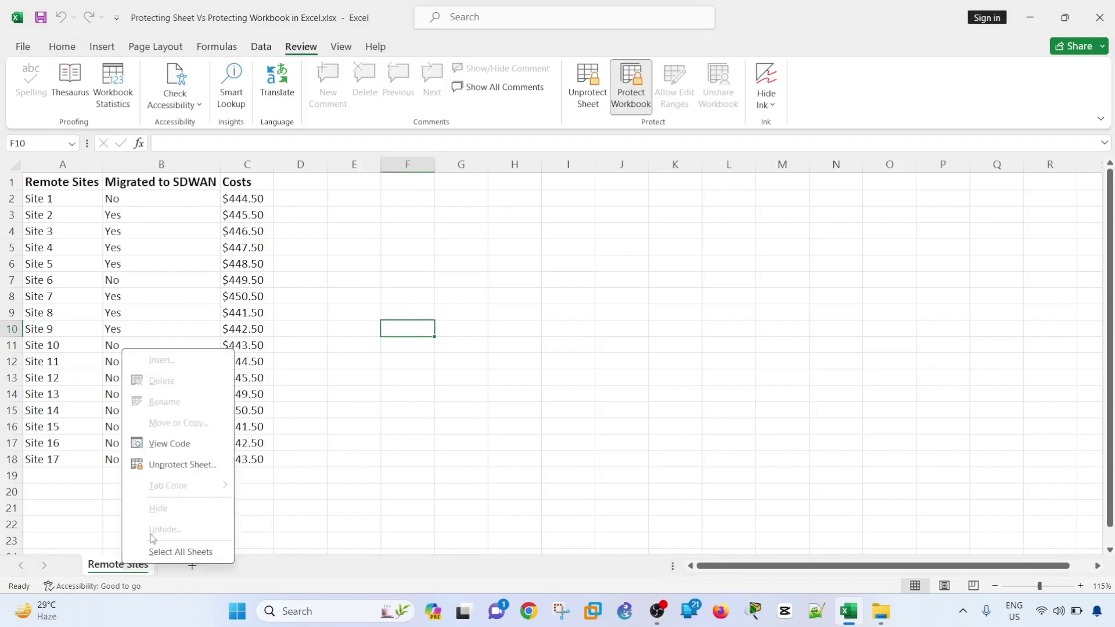
pyautogui.press('Escape')
pyautogui.click(632, 95)
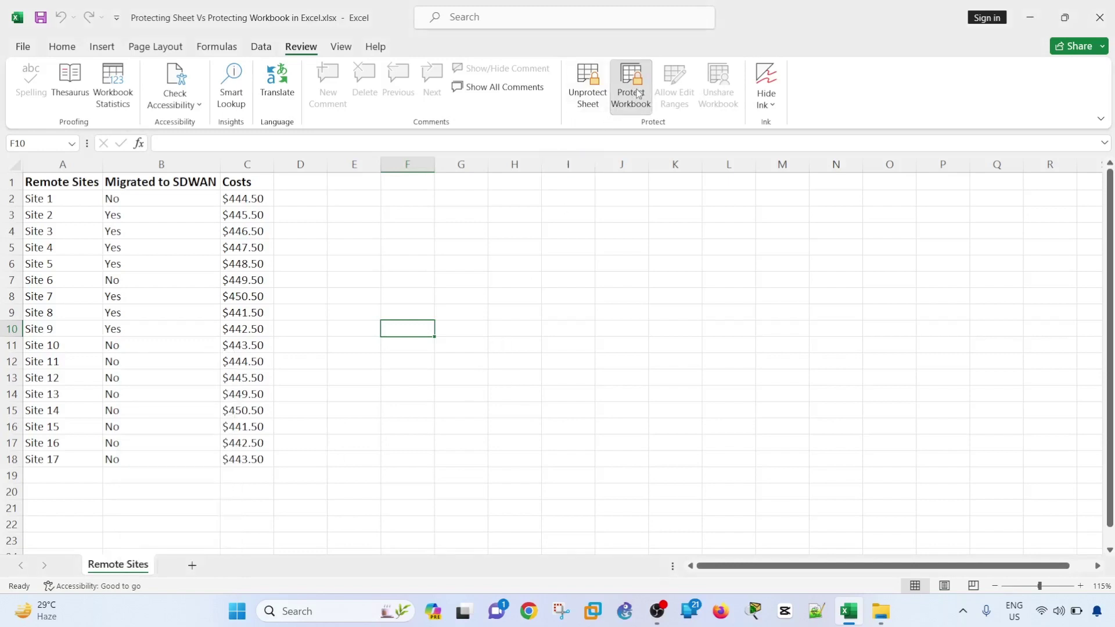
pyautogui.click(364, 325)
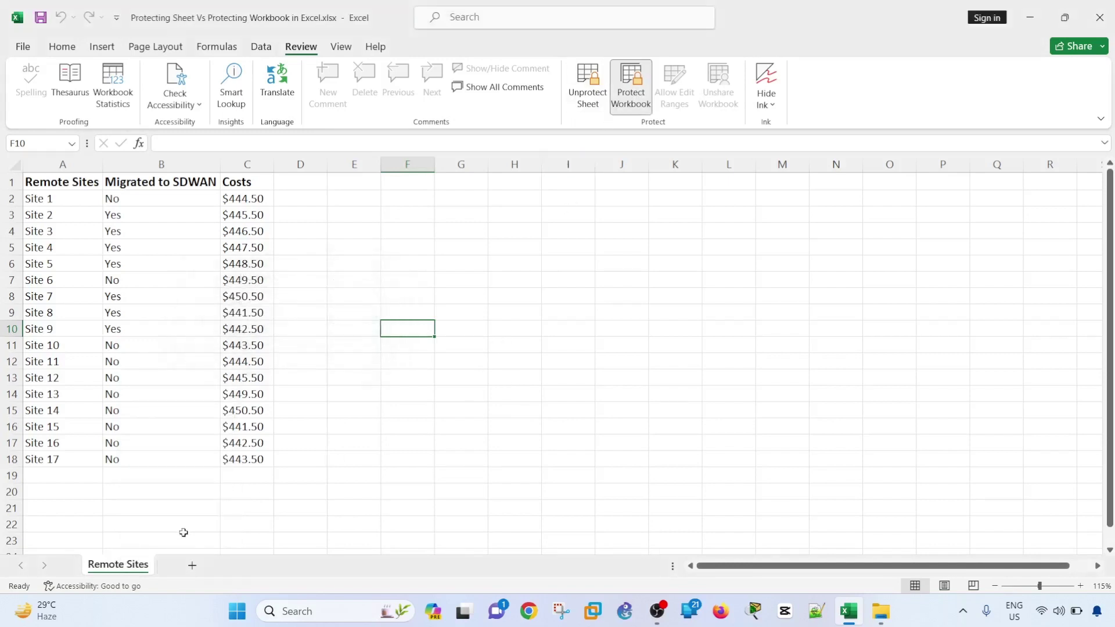
pyautogui.rightClick(125, 567)
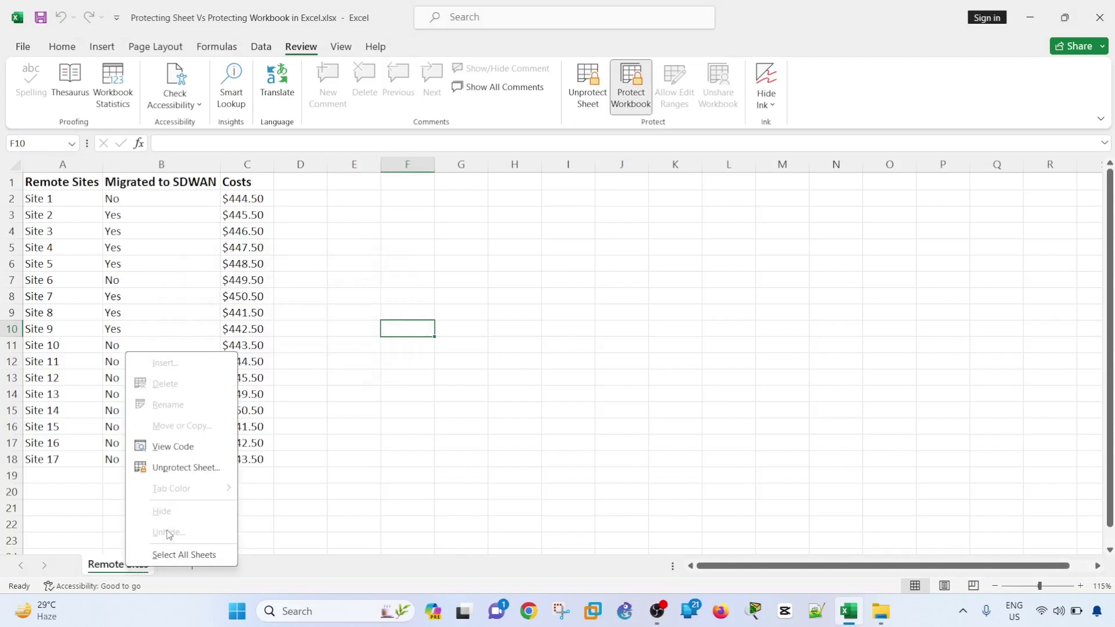
pyautogui.click(303, 486)
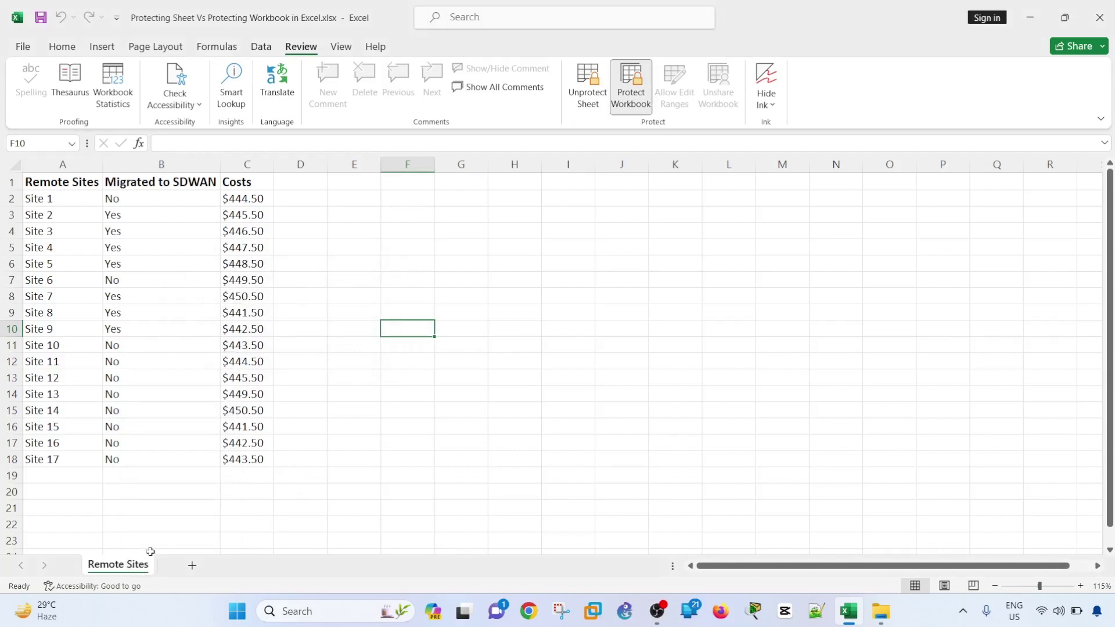
pyautogui.rightClick(128, 571)
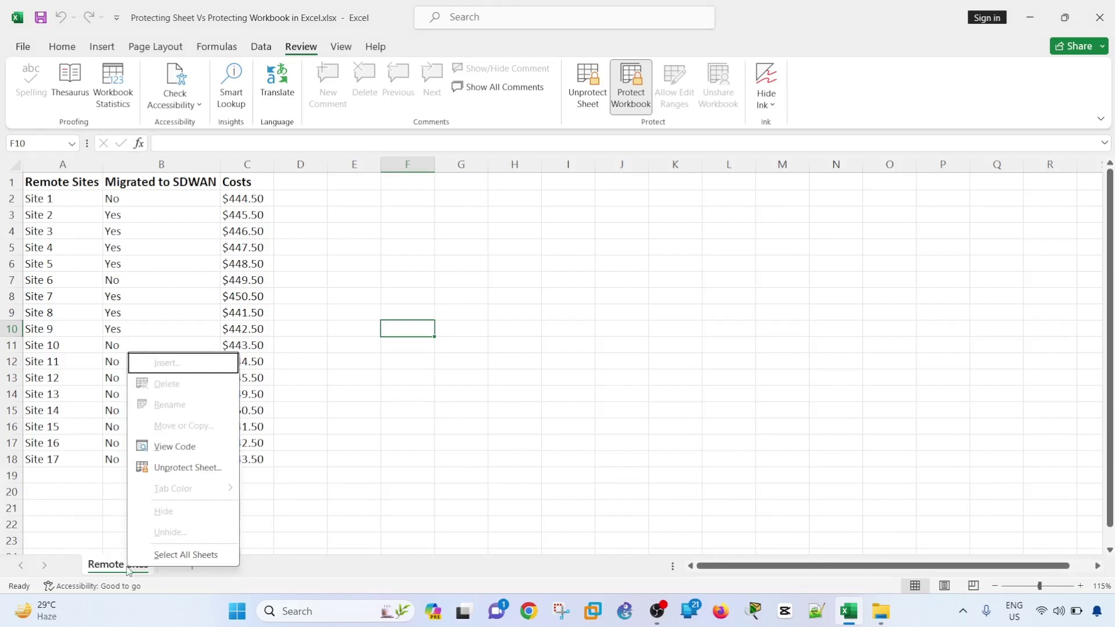
pyautogui.press('Escape')
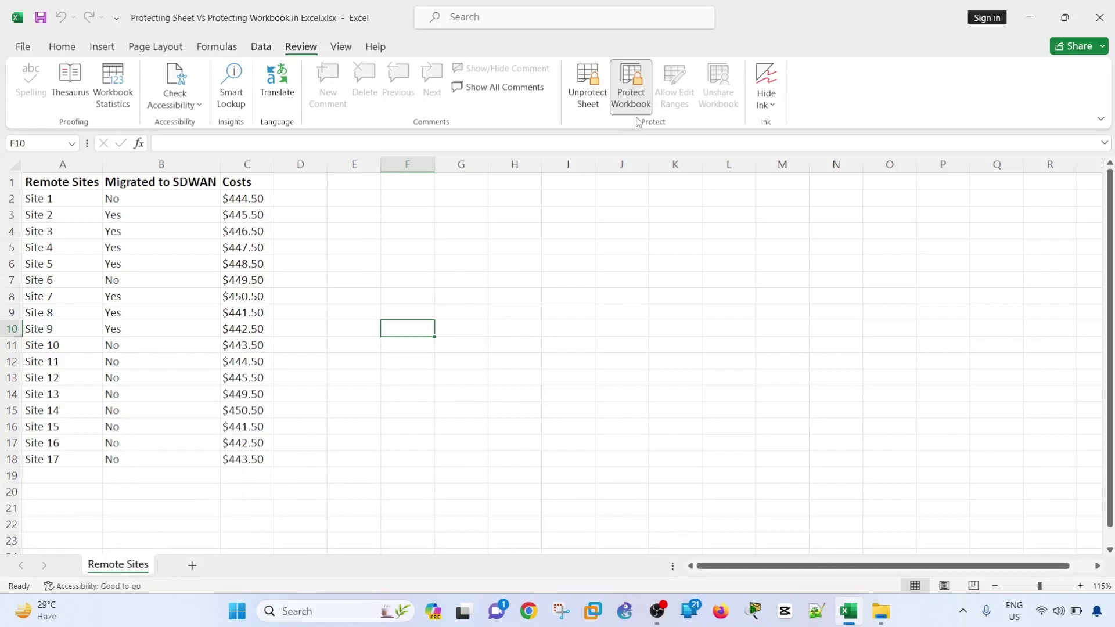
# - Unprotect the workbook structure by entering its password
pyautogui.click(637, 94)
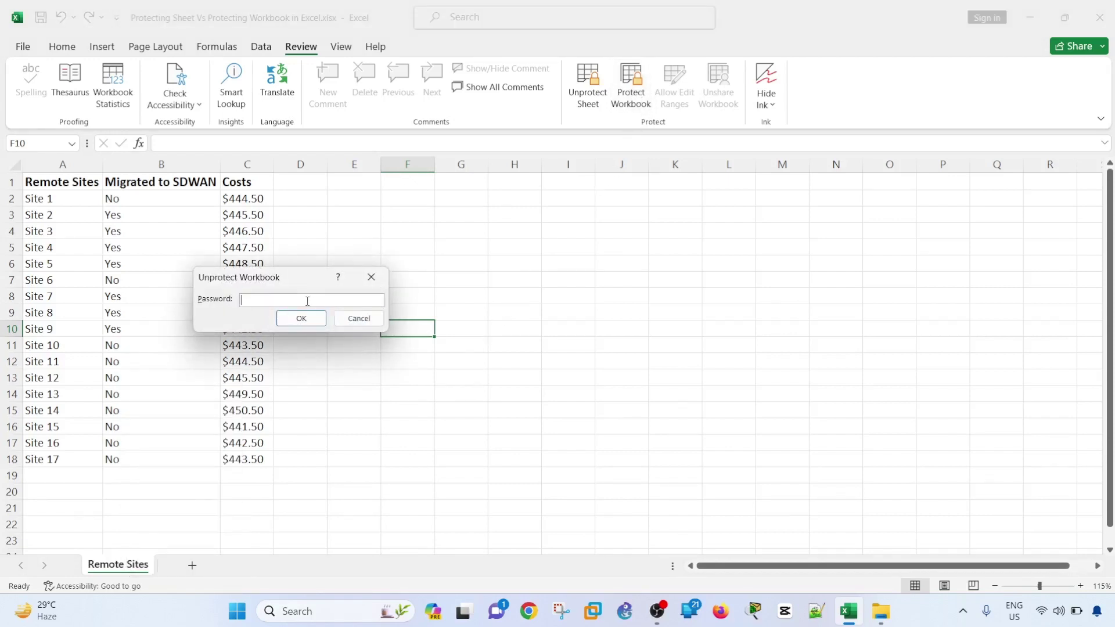
pyautogui.write('1232345678')
pyautogui.click(281, 319)
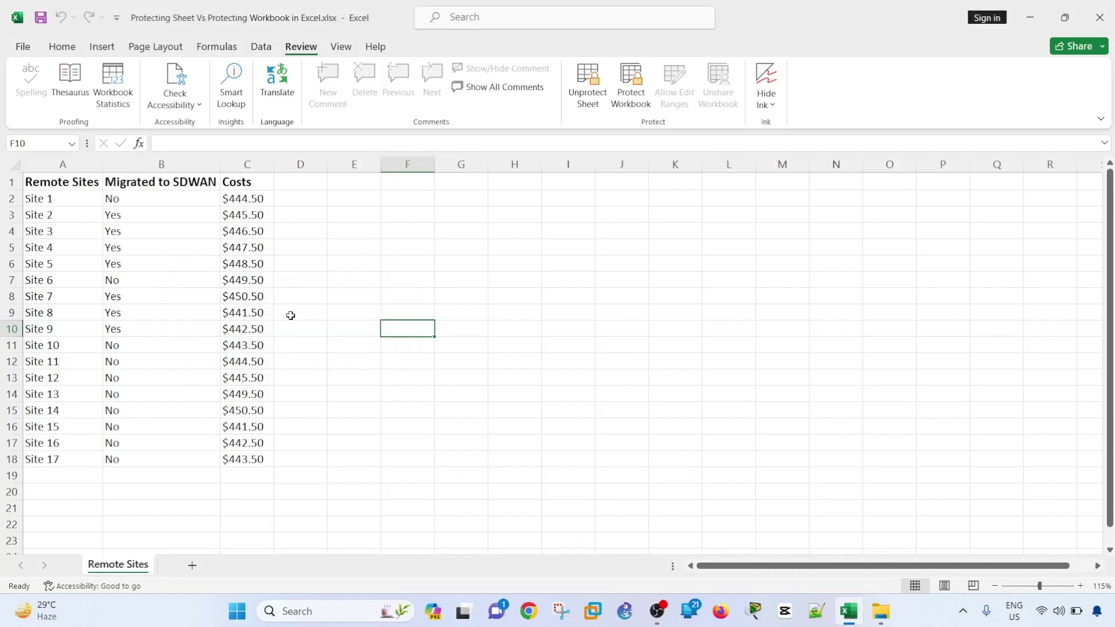
pyautogui.click(290, 315)
# - Unhide the Validation Data sheet
pyautogui.rightClick(118, 570)
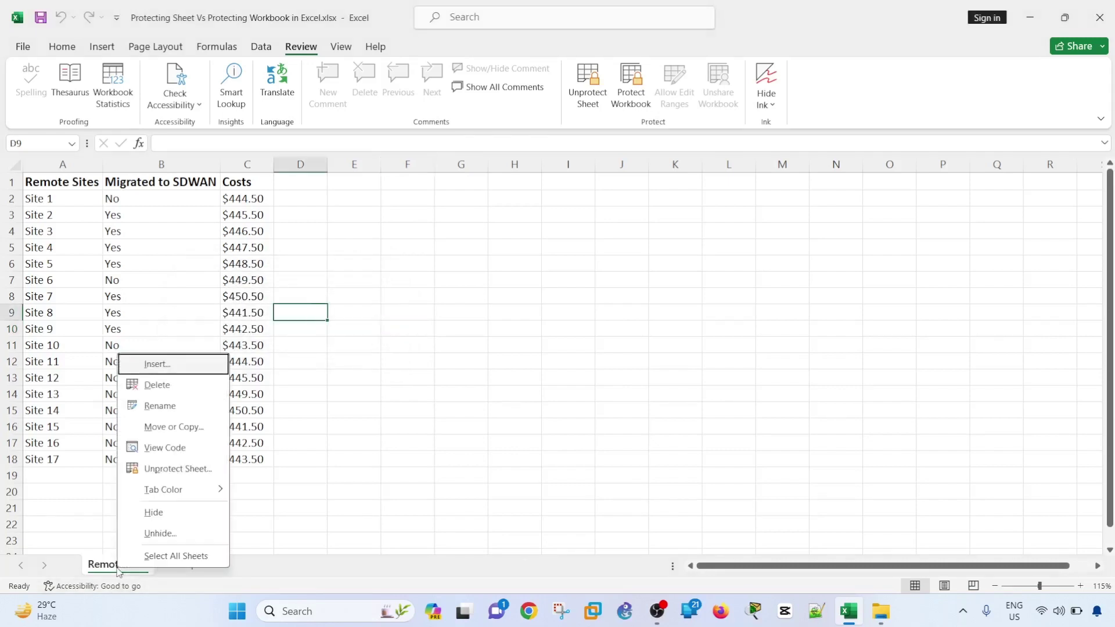
pyautogui.click(170, 540)
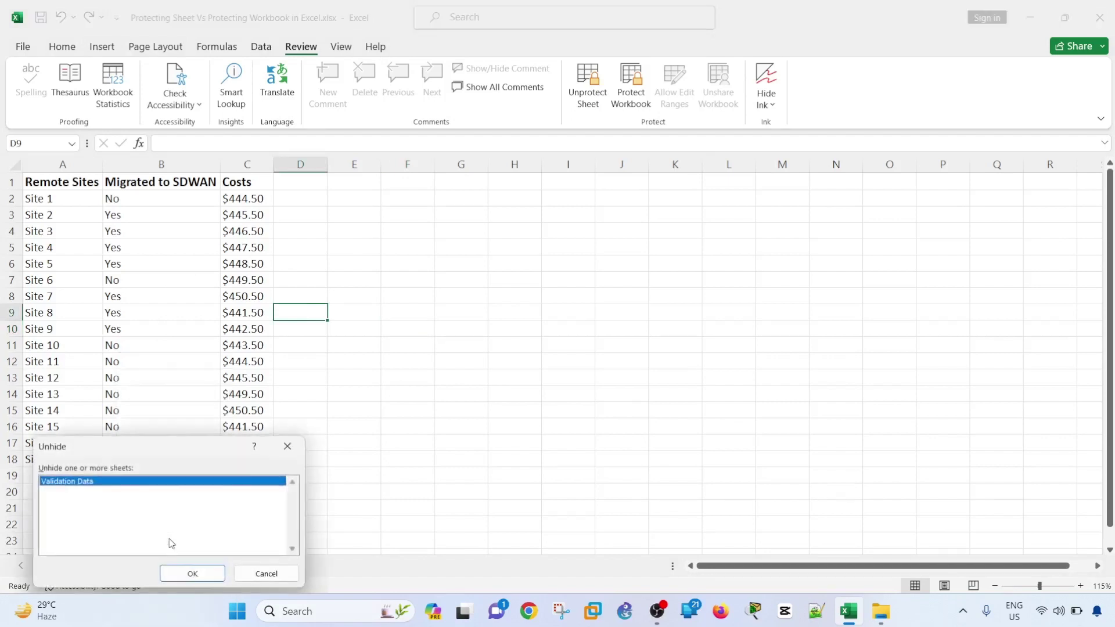
pyautogui.click(191, 575)
pyautogui.click(269, 421)
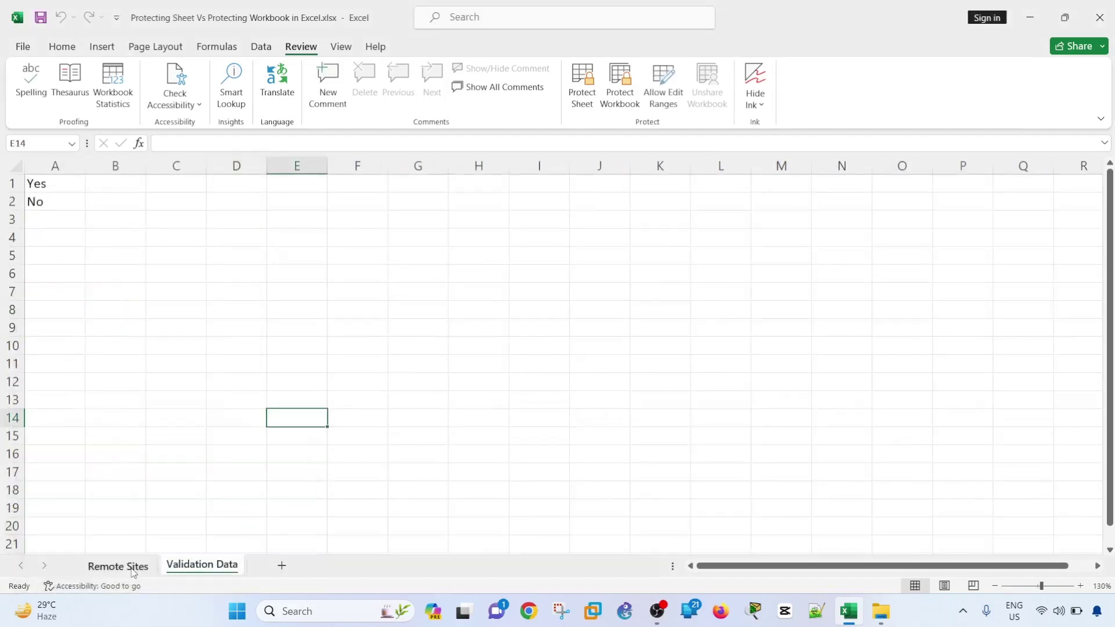
# - Dismiss the Validation Data tab's menu and switch back to Remote Sites
pyautogui.rightClick(193, 567)
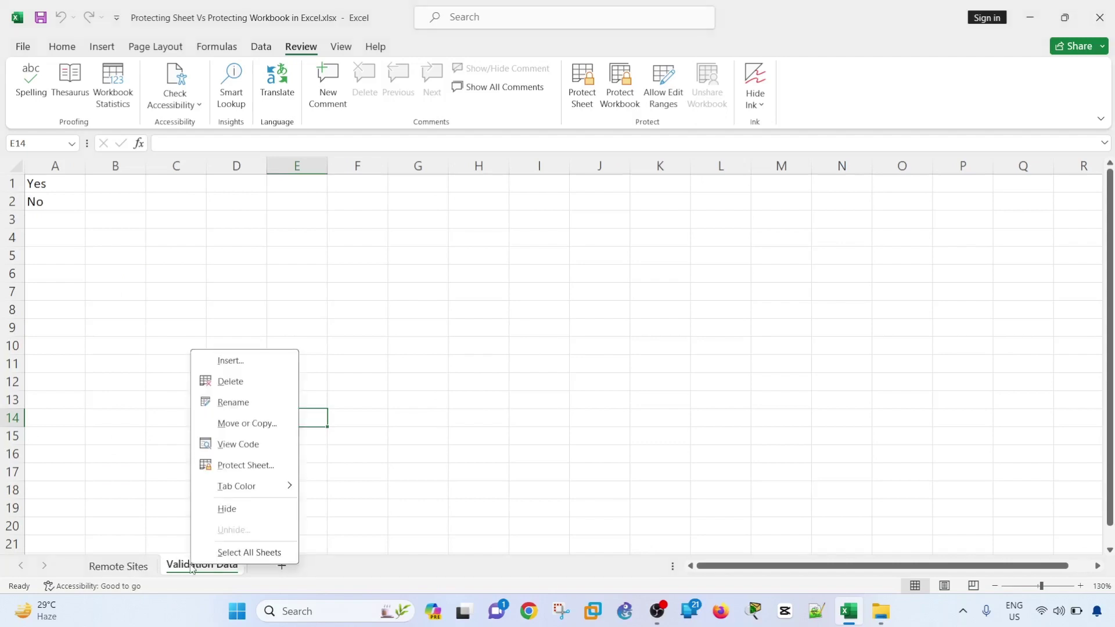
pyautogui.click(443, 391)
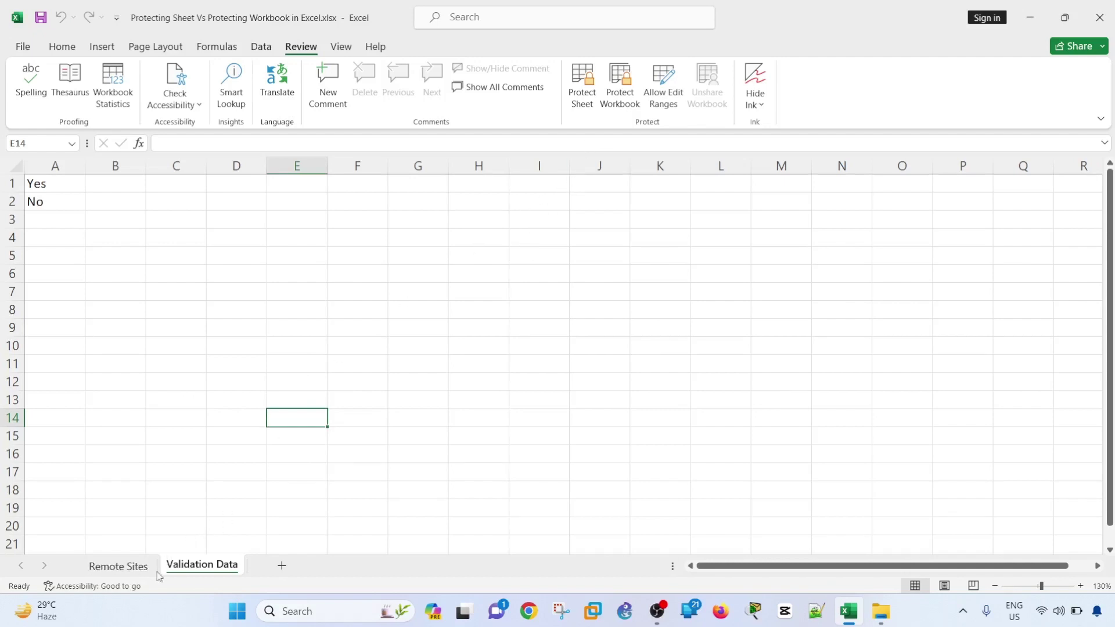
pyautogui.click(139, 567)
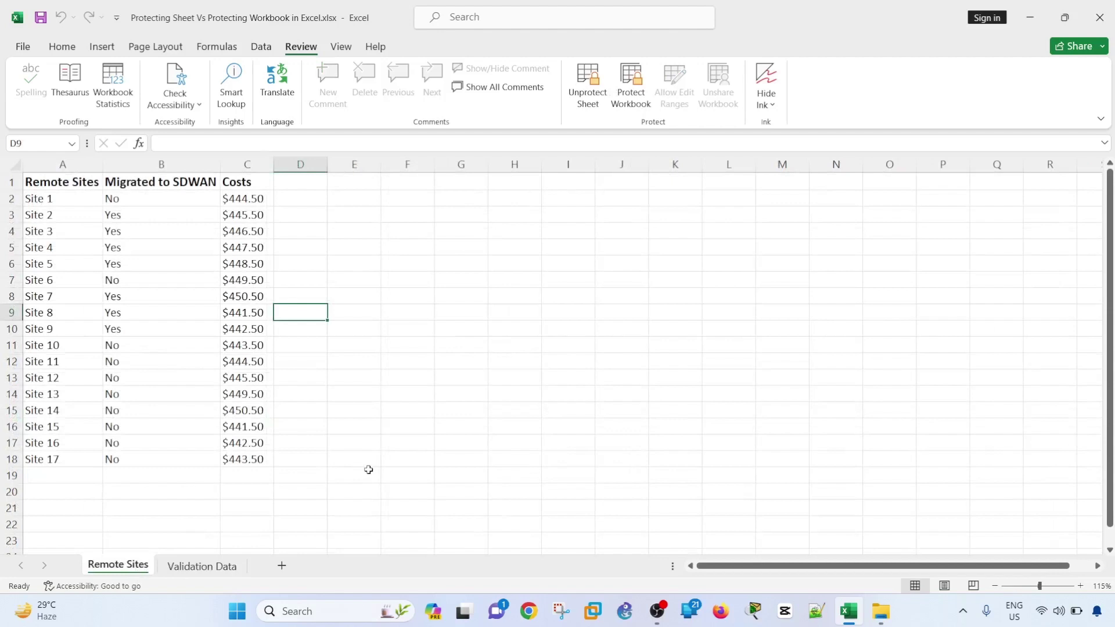